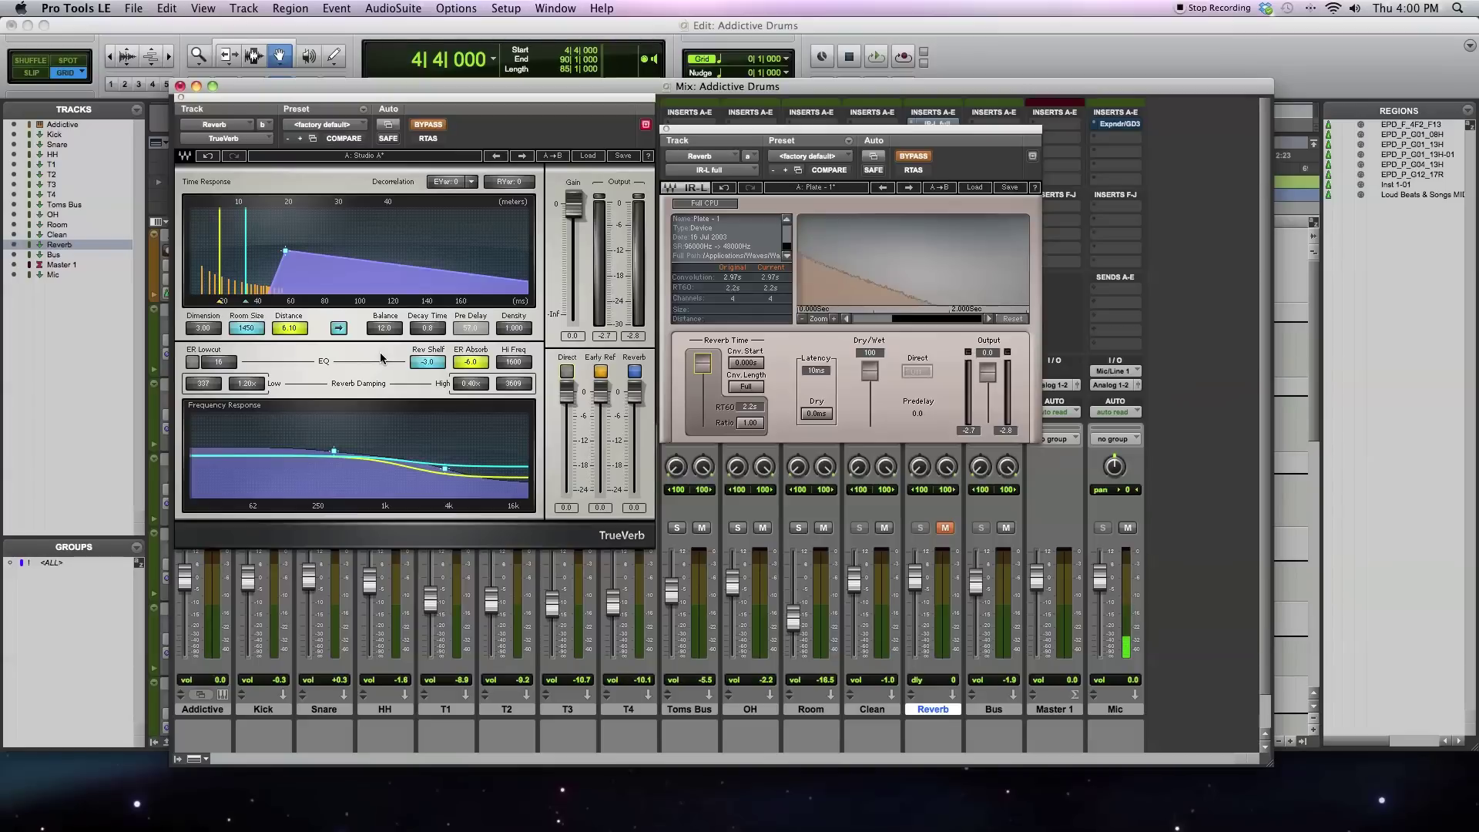
Close the IR-L and TrueVerb windows and check the Snare's Reverb send settings.
{"action": "left_click", "coordinate": [665, 128]}
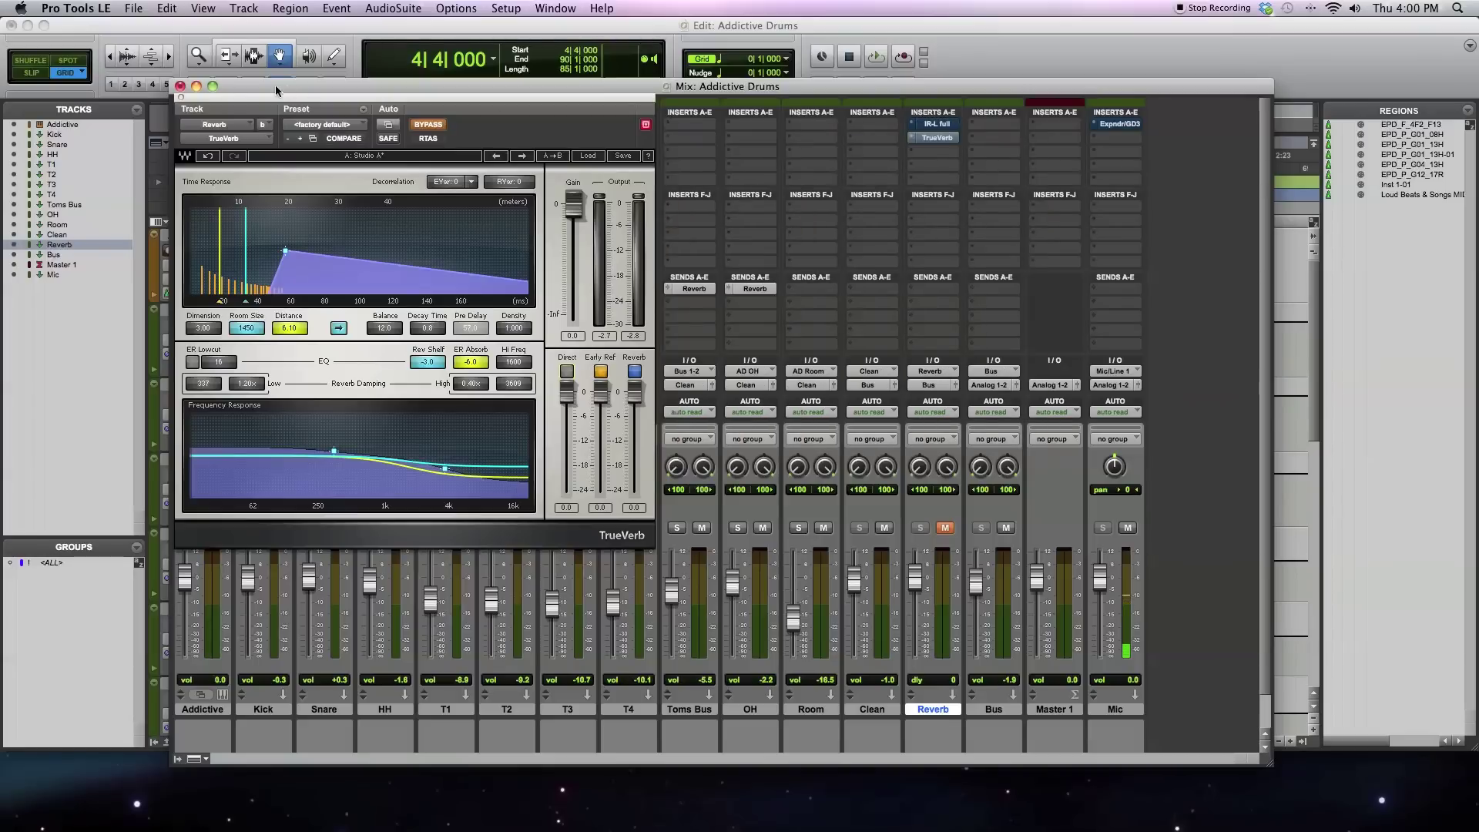
{"action": "left_click", "coordinate": [179, 85]}
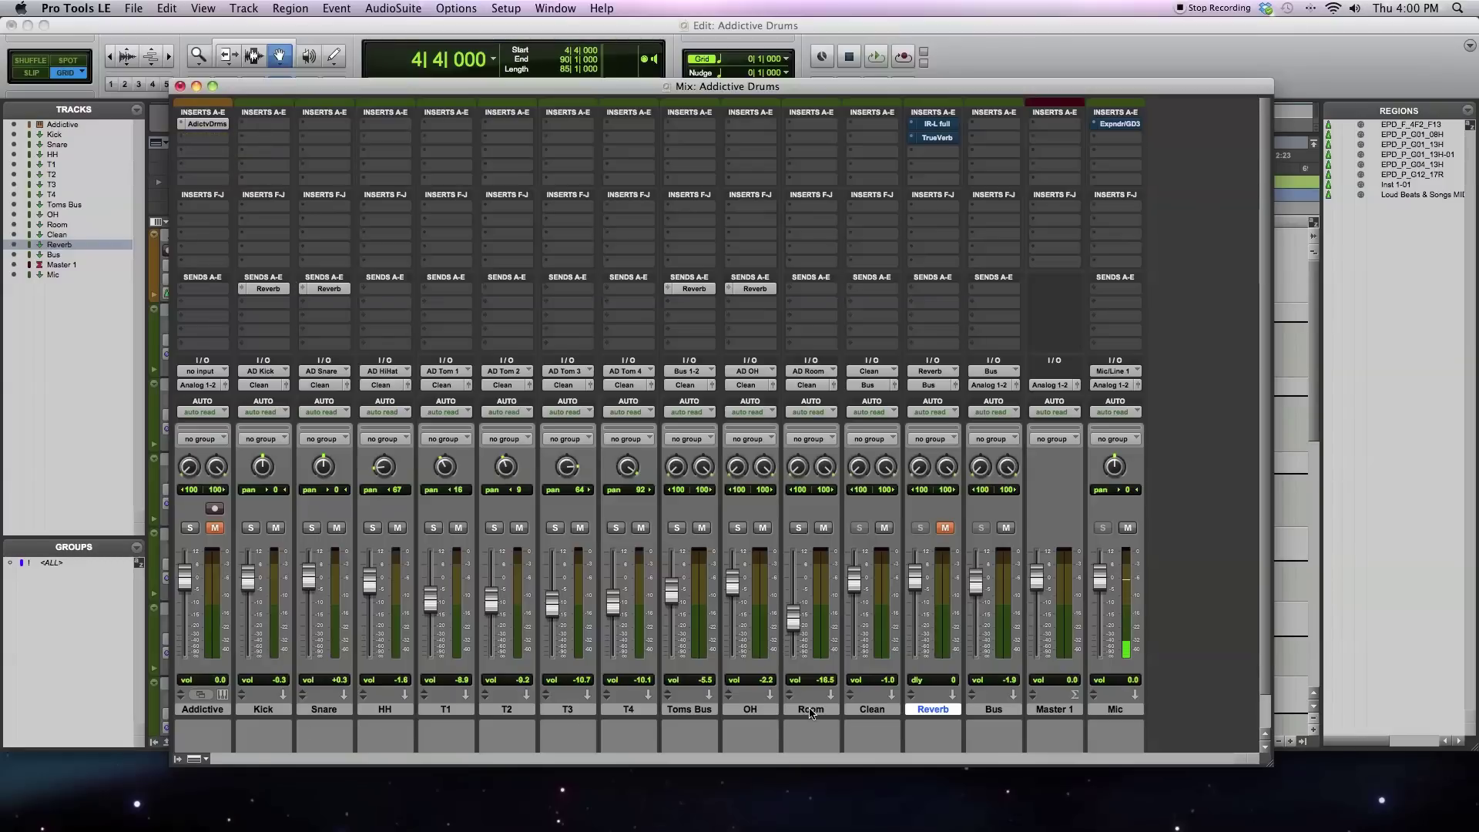
{"action": "scroll", "coordinate": [620, 471], "scroll_direction": "down", "scroll_amount": 2}
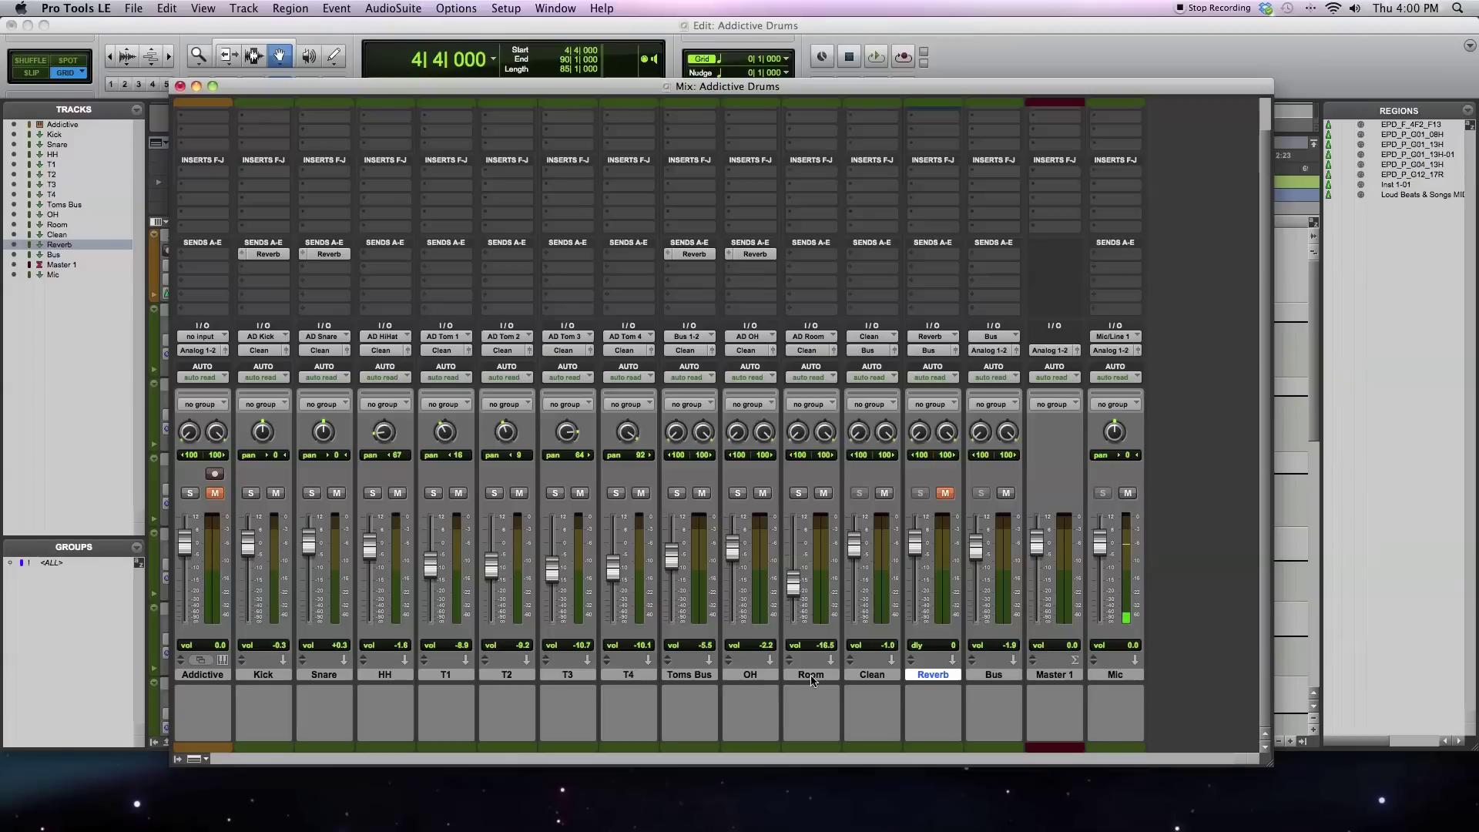
{"action": "scroll", "coordinate": [643, 497], "scroll_direction": "up", "scroll_amount": 2}
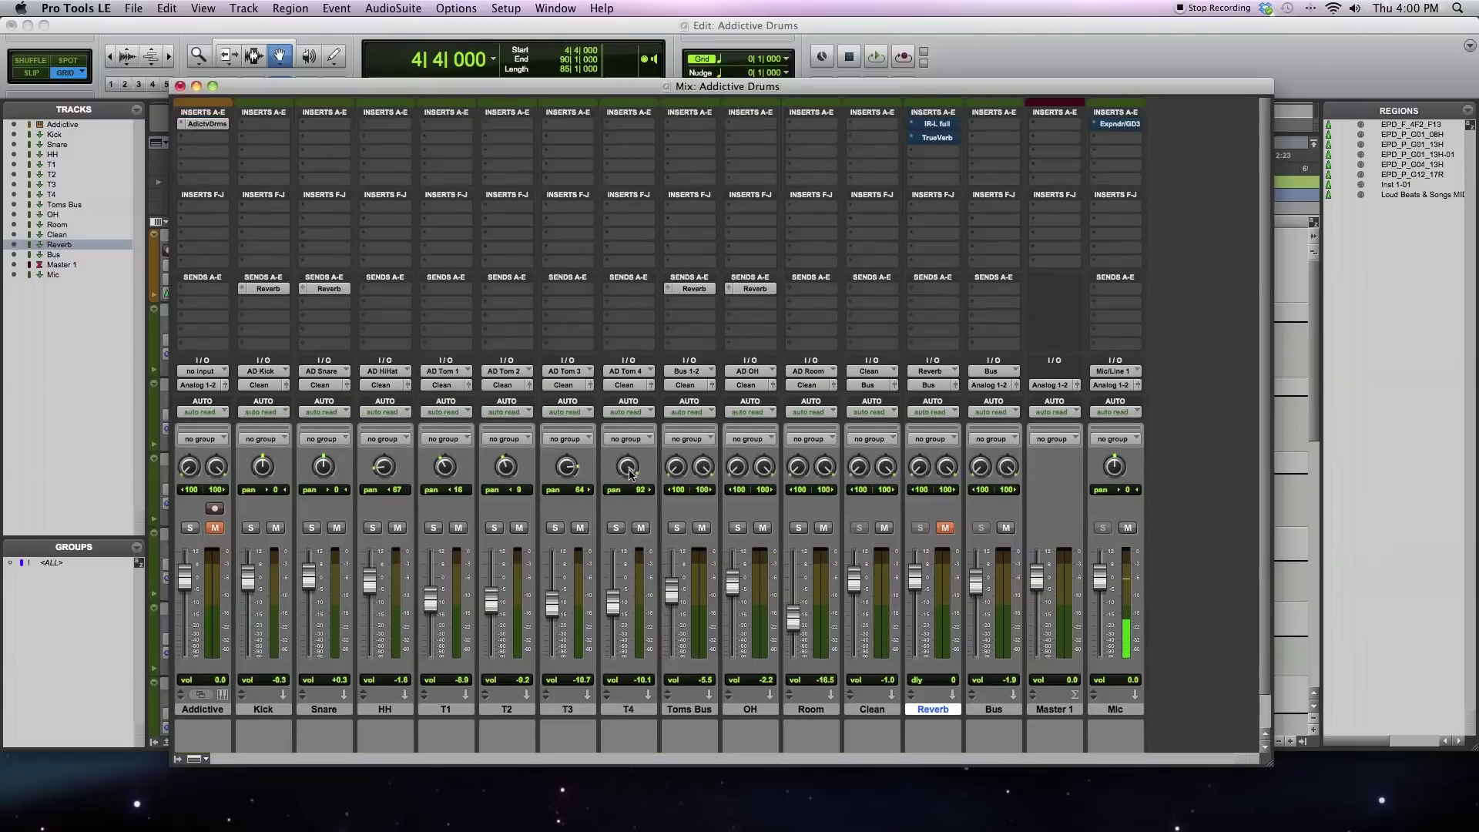
{"action": "left_click", "coordinate": [328, 289]}
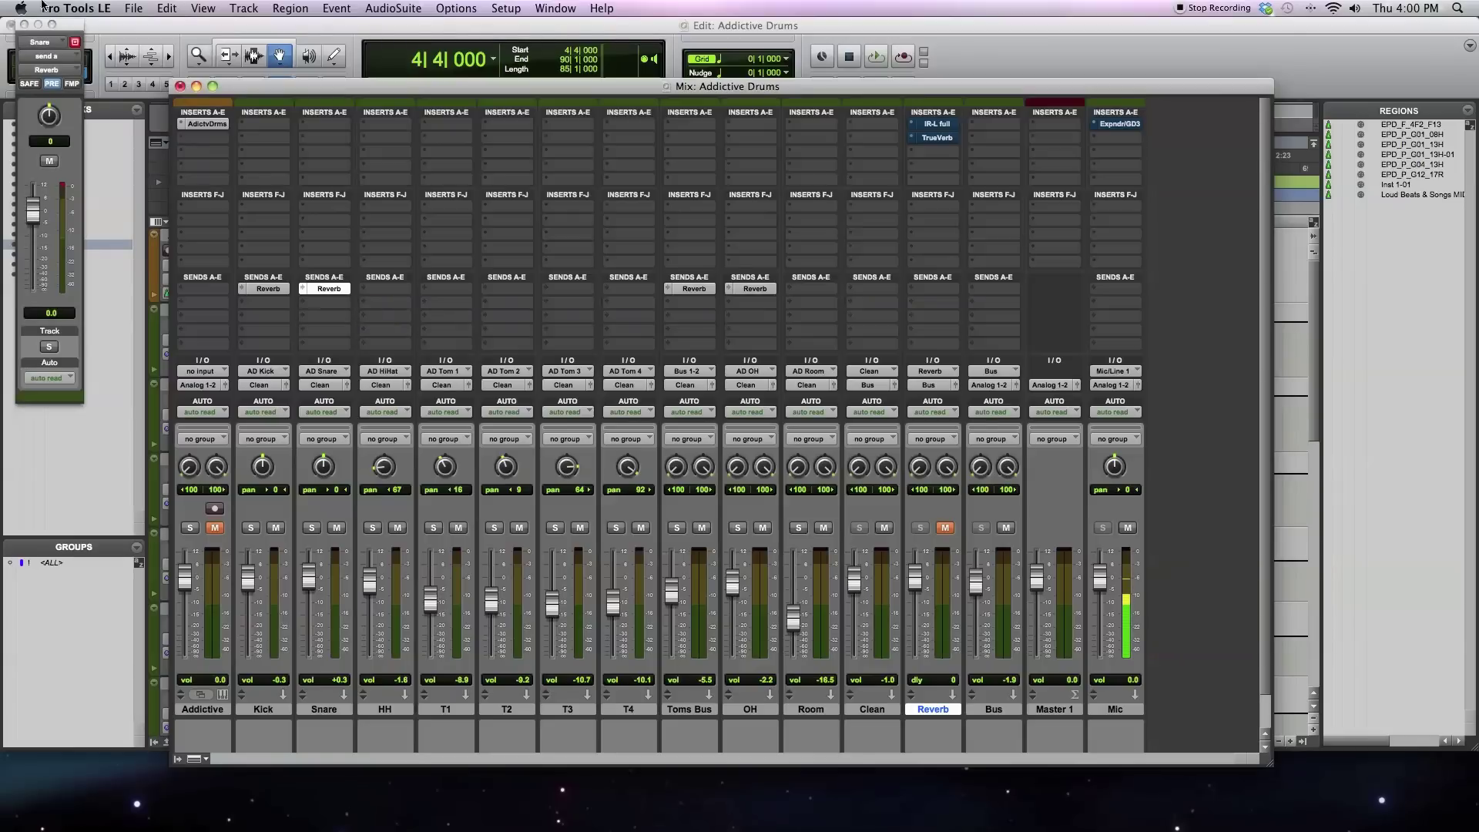
{"action": "left_click", "coordinate": [10, 24]}
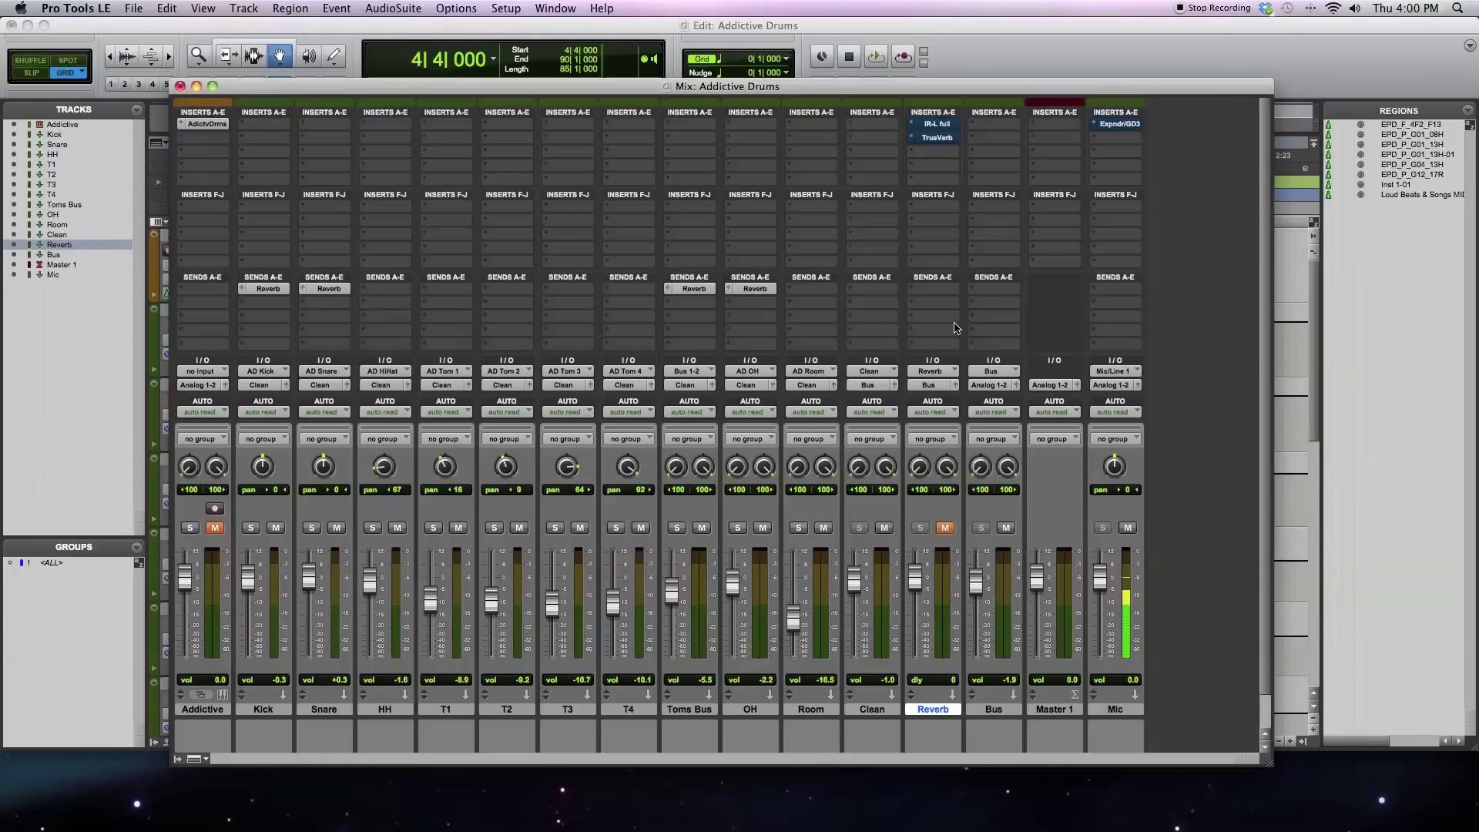
Play the drum mix to hear the tracks sent to the Reverb aux, then stop.
{"action": "scroll", "coordinate": [955, 328], "scroll_direction": "down", "scroll_amount": 2}
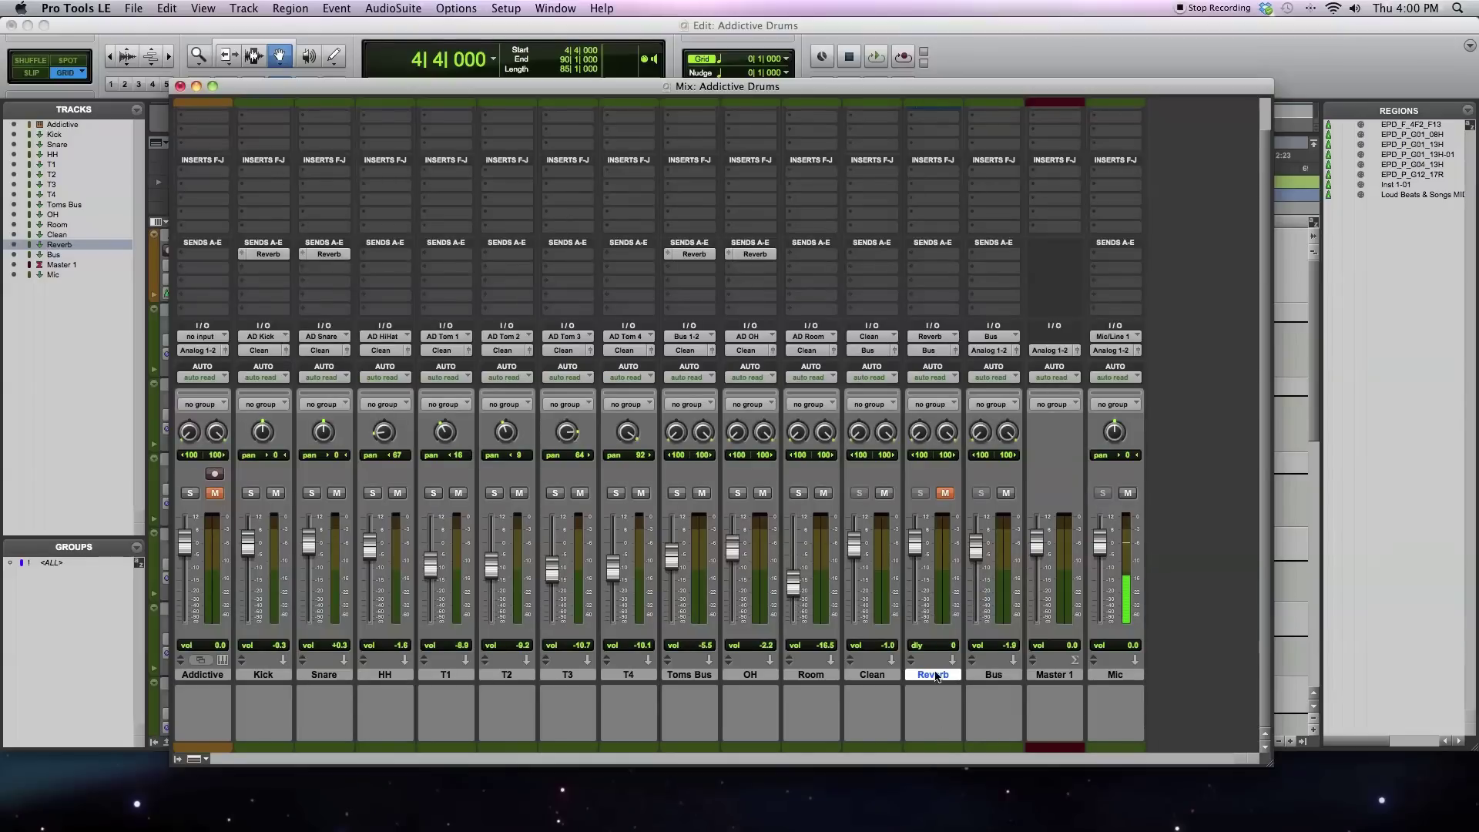
{"action": "scroll", "coordinate": [935, 539], "scroll_direction": "up", "scroll_amount": 2}
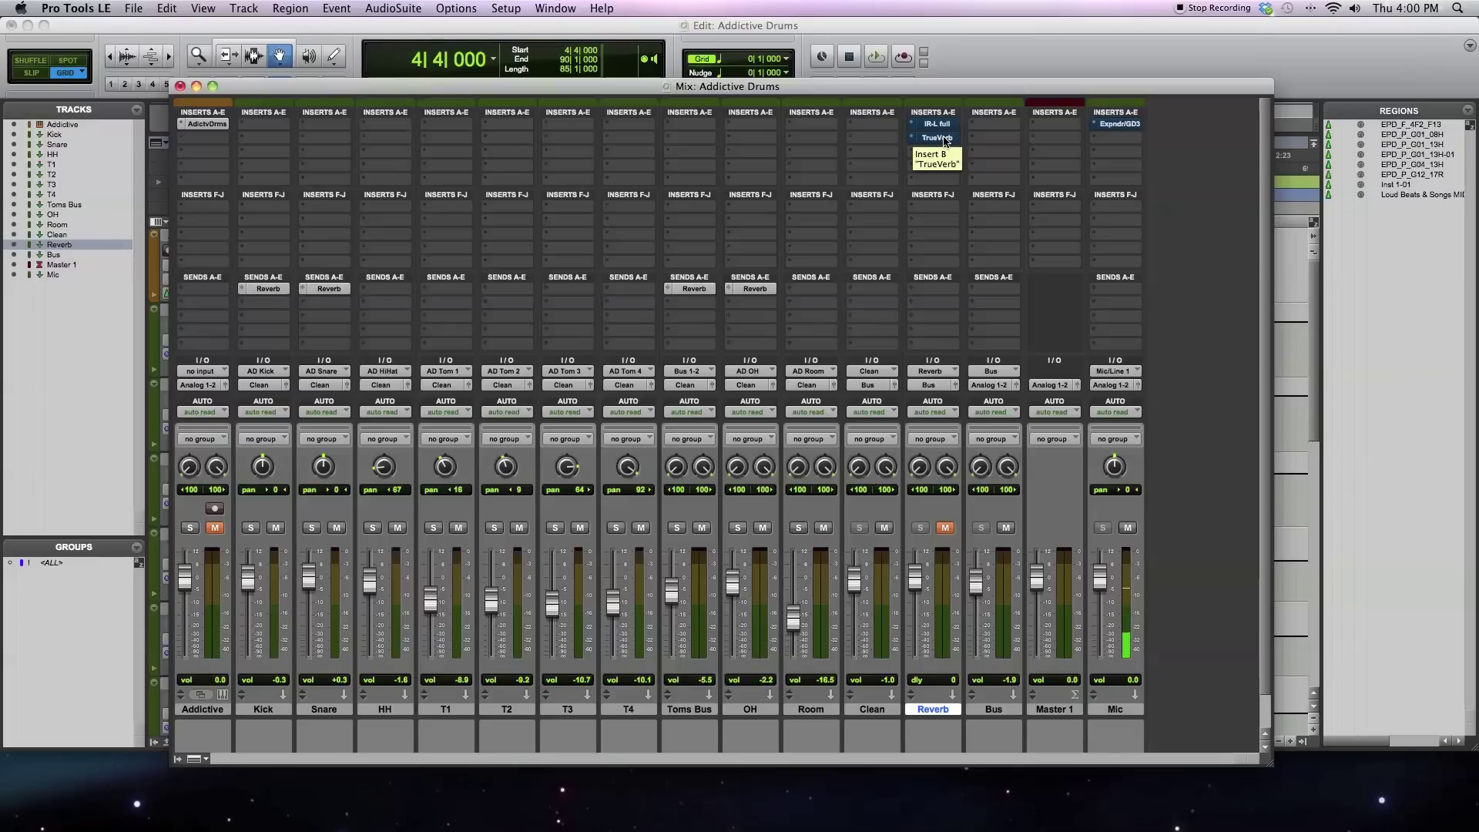
{"action": "key", "text": "space"}
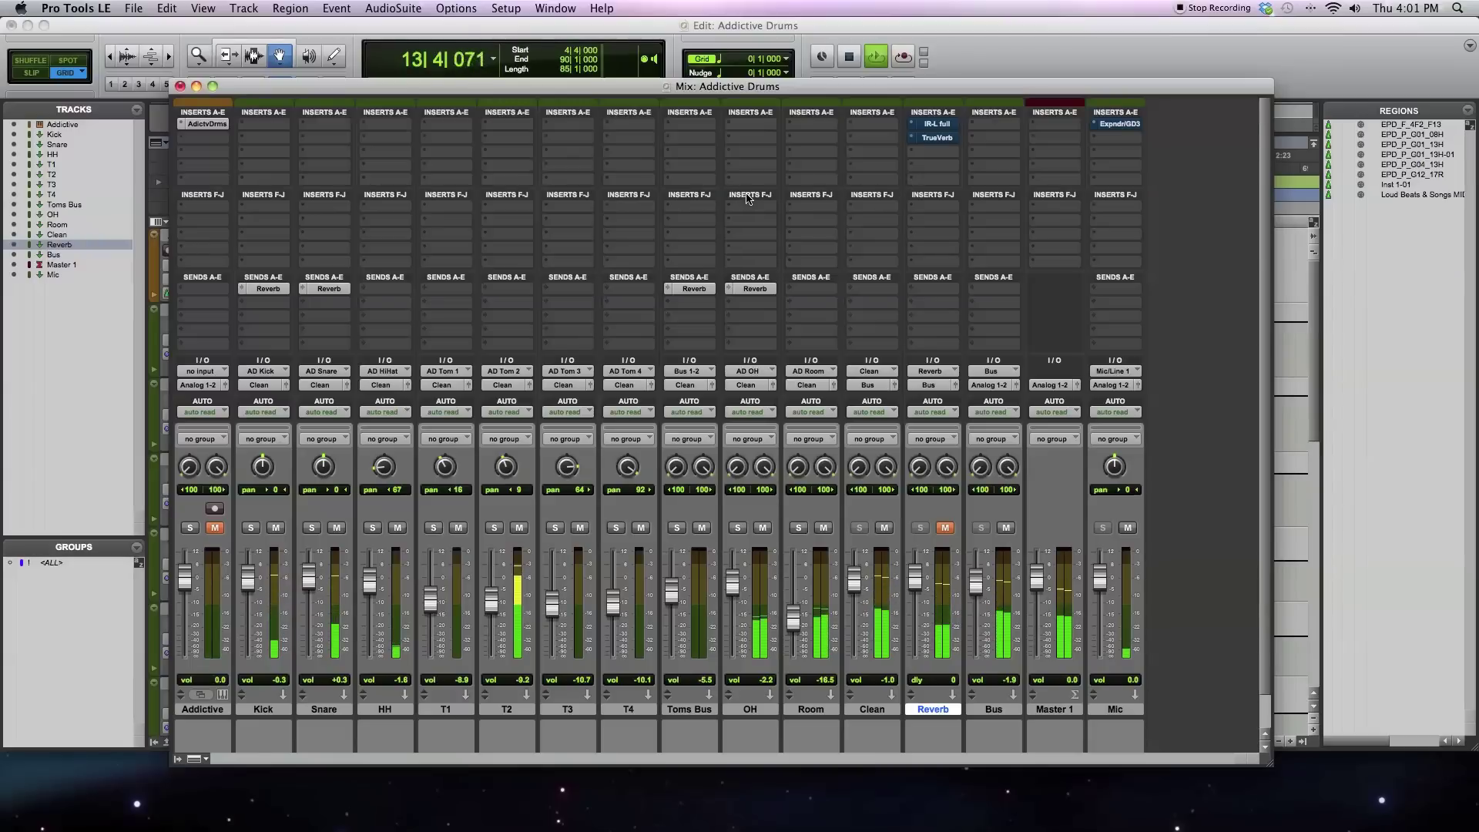
{"action": "key", "text": "space"}
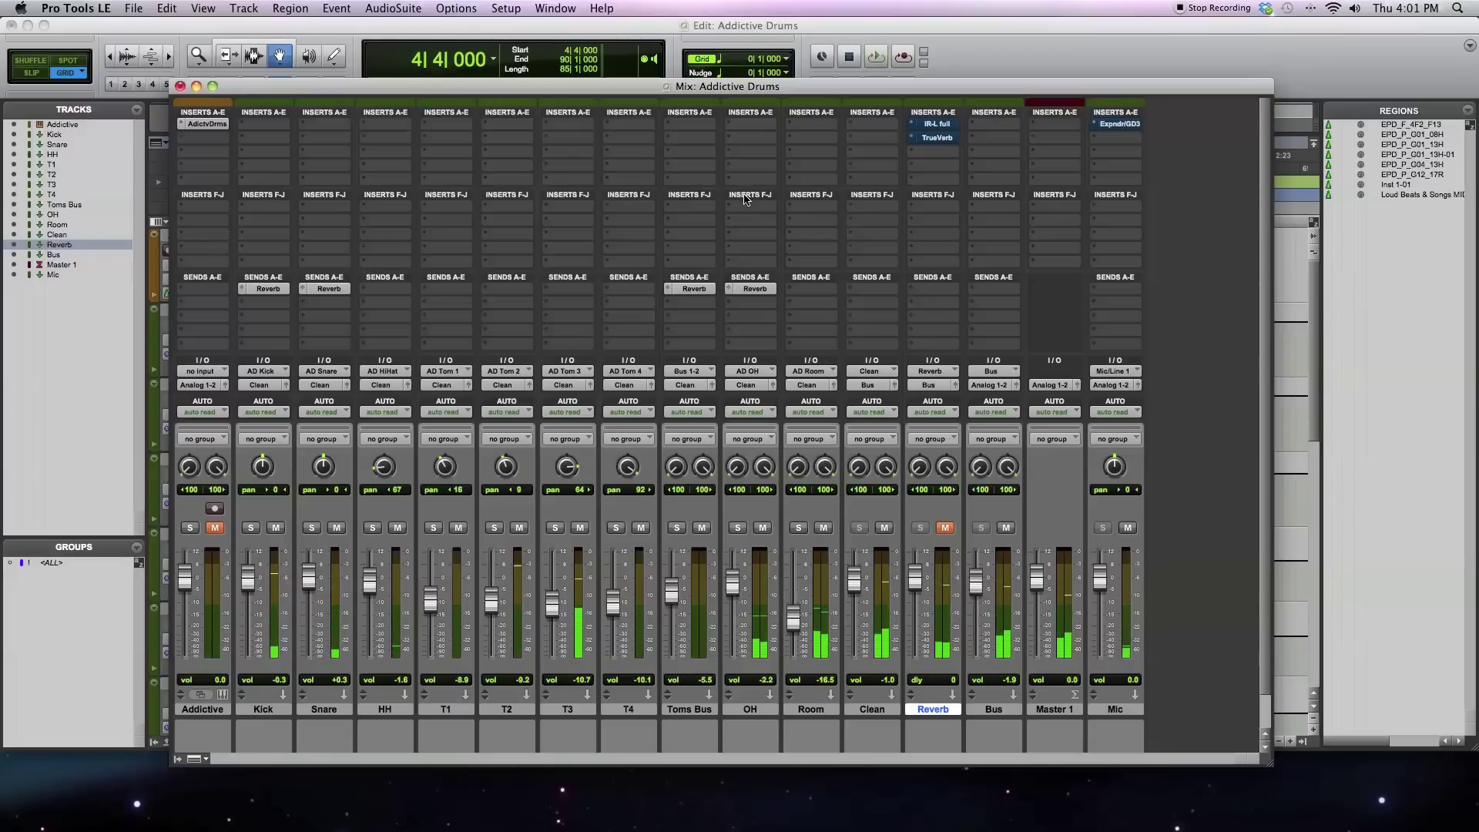
Open the IR-L and TrueVerb inserts on the Reverb aux and arrange the windows side by side.
{"action": "left_click", "coordinate": [928, 124]}
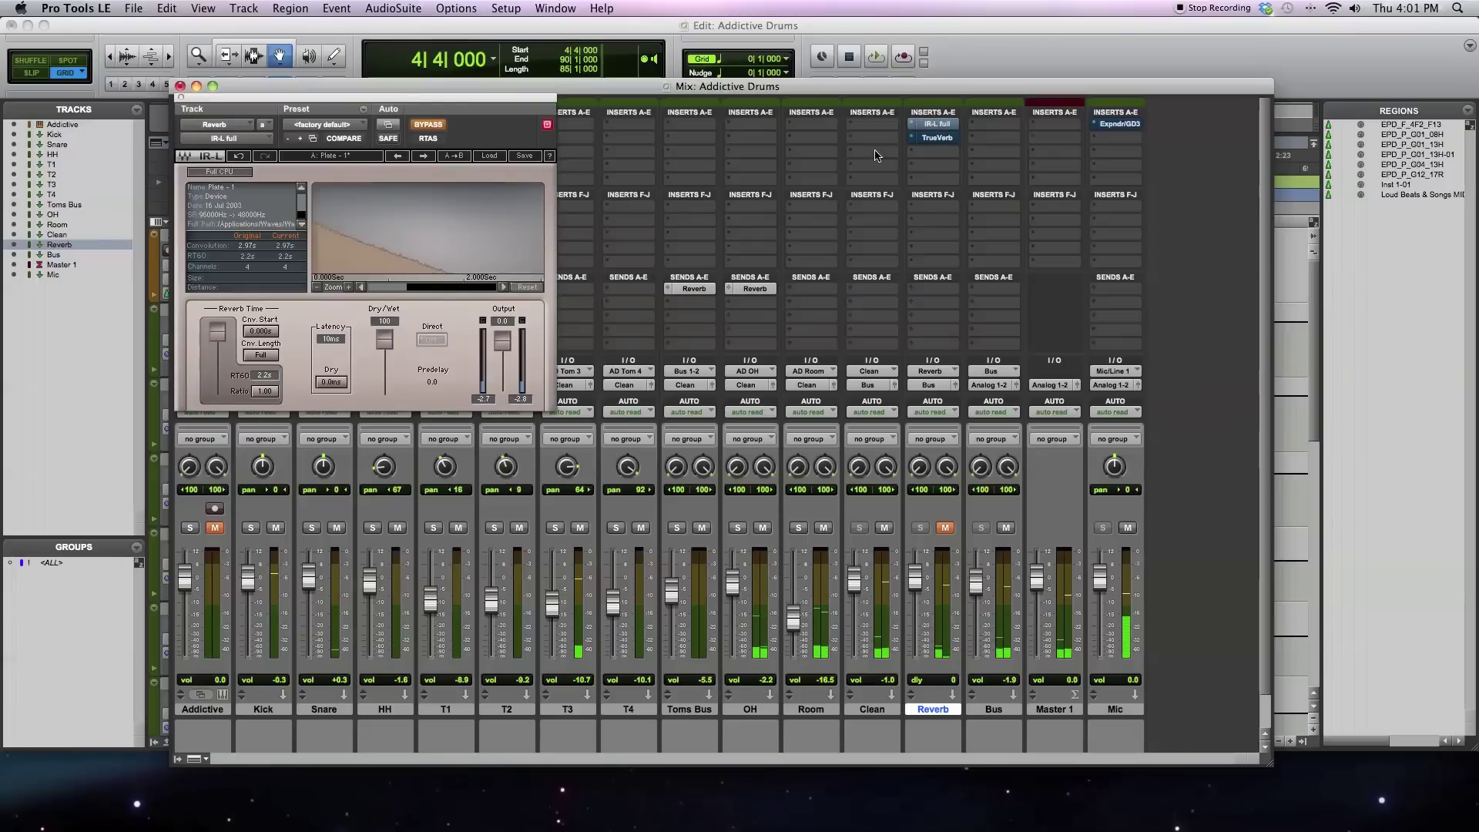
{"action": "left_click", "coordinate": [945, 142]}
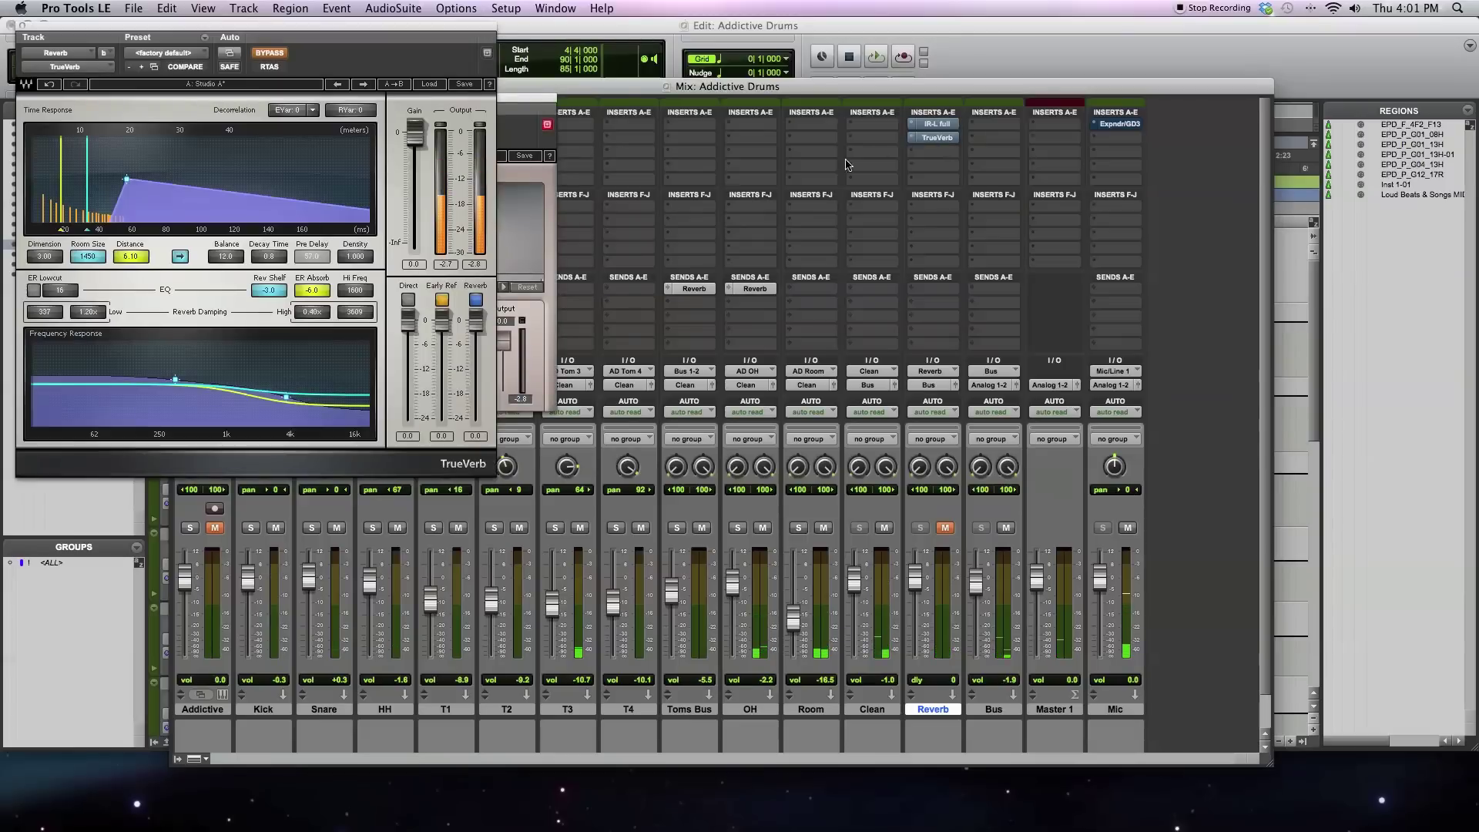
{"action": "left_click_drag", "start_coordinate": [441, 28], "coordinate": [1009, 91]}
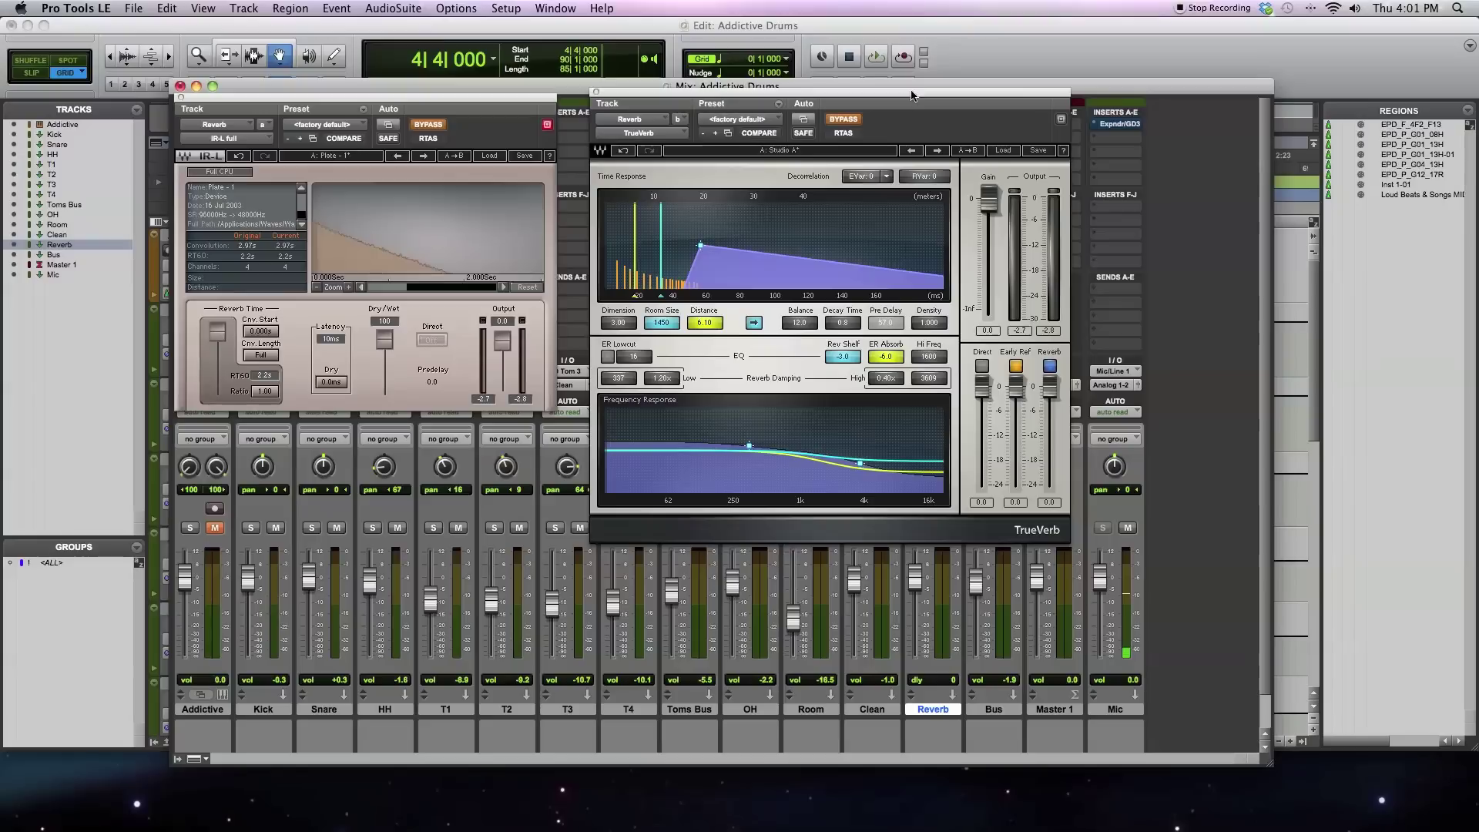
{"action": "left_click_drag", "start_coordinate": [913, 91], "coordinate": [900, 39]}
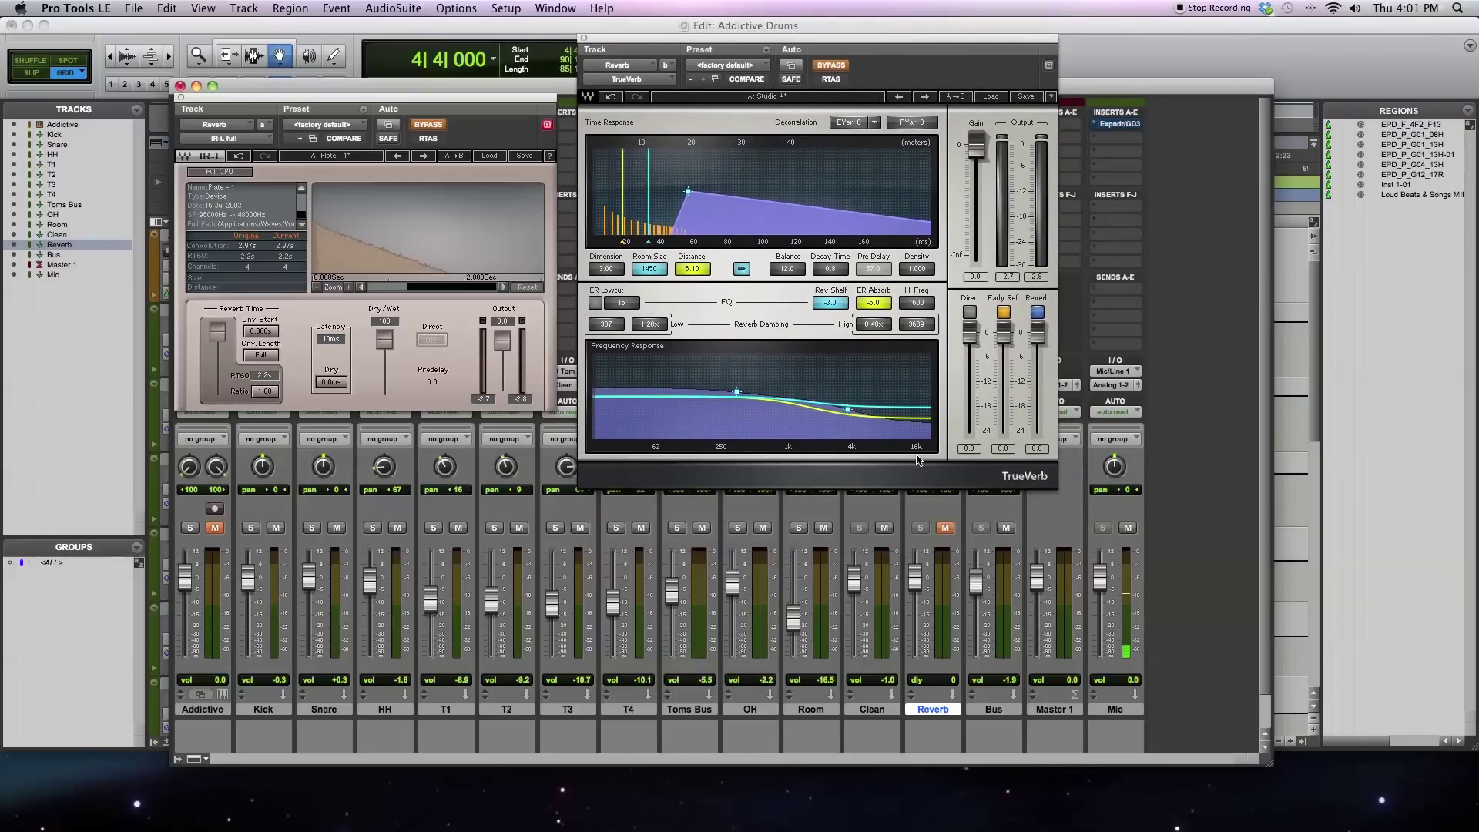
Unmute the Reverb aux and enable IR-L, then play the drums and balance the Reverb fader.
{"action": "left_click", "coordinate": [945, 527]}
{"action": "left_click_drag", "start_coordinate": [915, 579], "coordinate": [916, 715]}
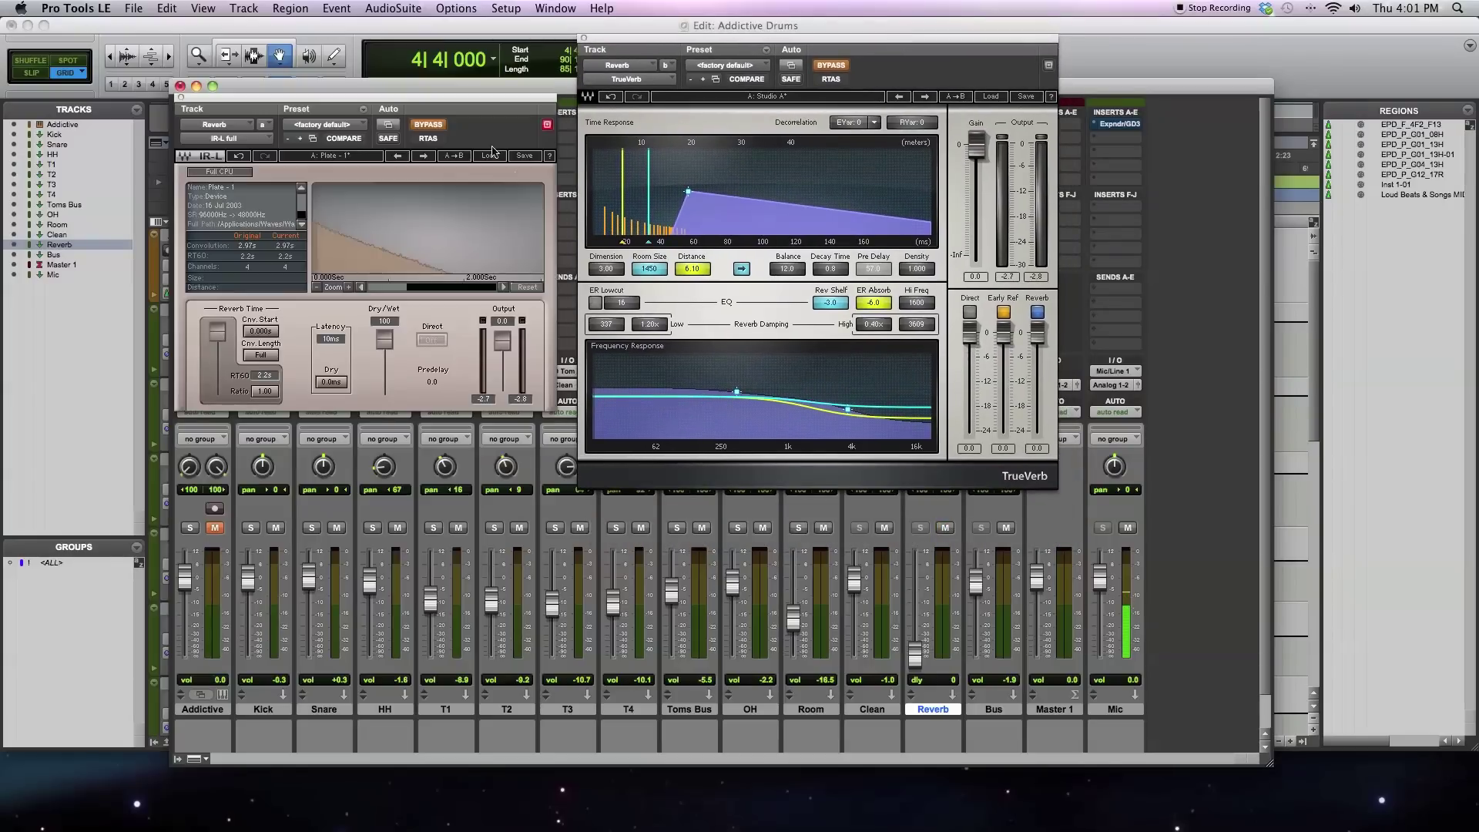
{"action": "left_click", "coordinate": [436, 127]}
{"action": "key", "text": "space"}
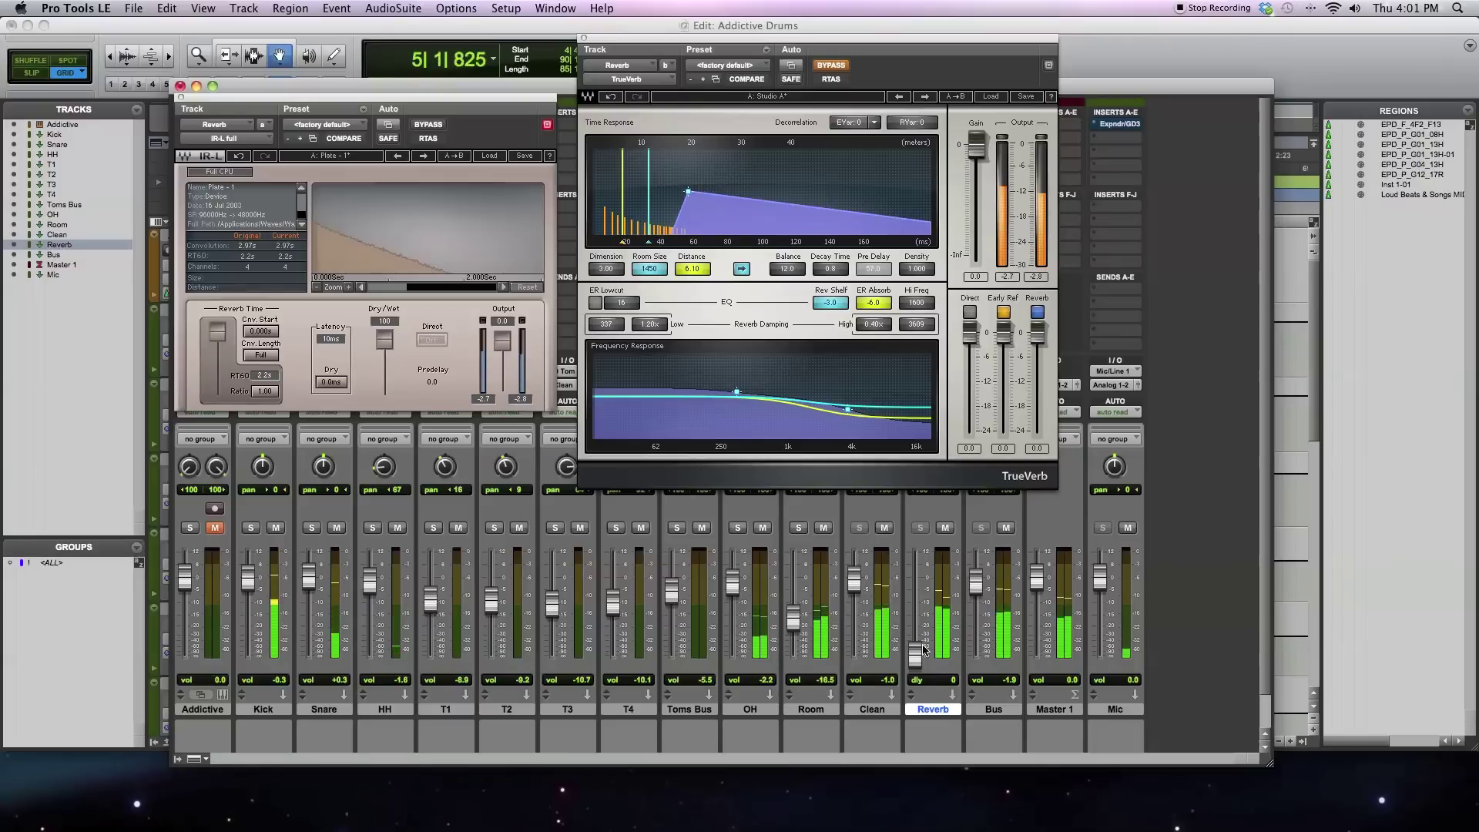
{"action": "left_click_drag", "start_coordinate": [917, 656], "coordinate": [924, 590]}
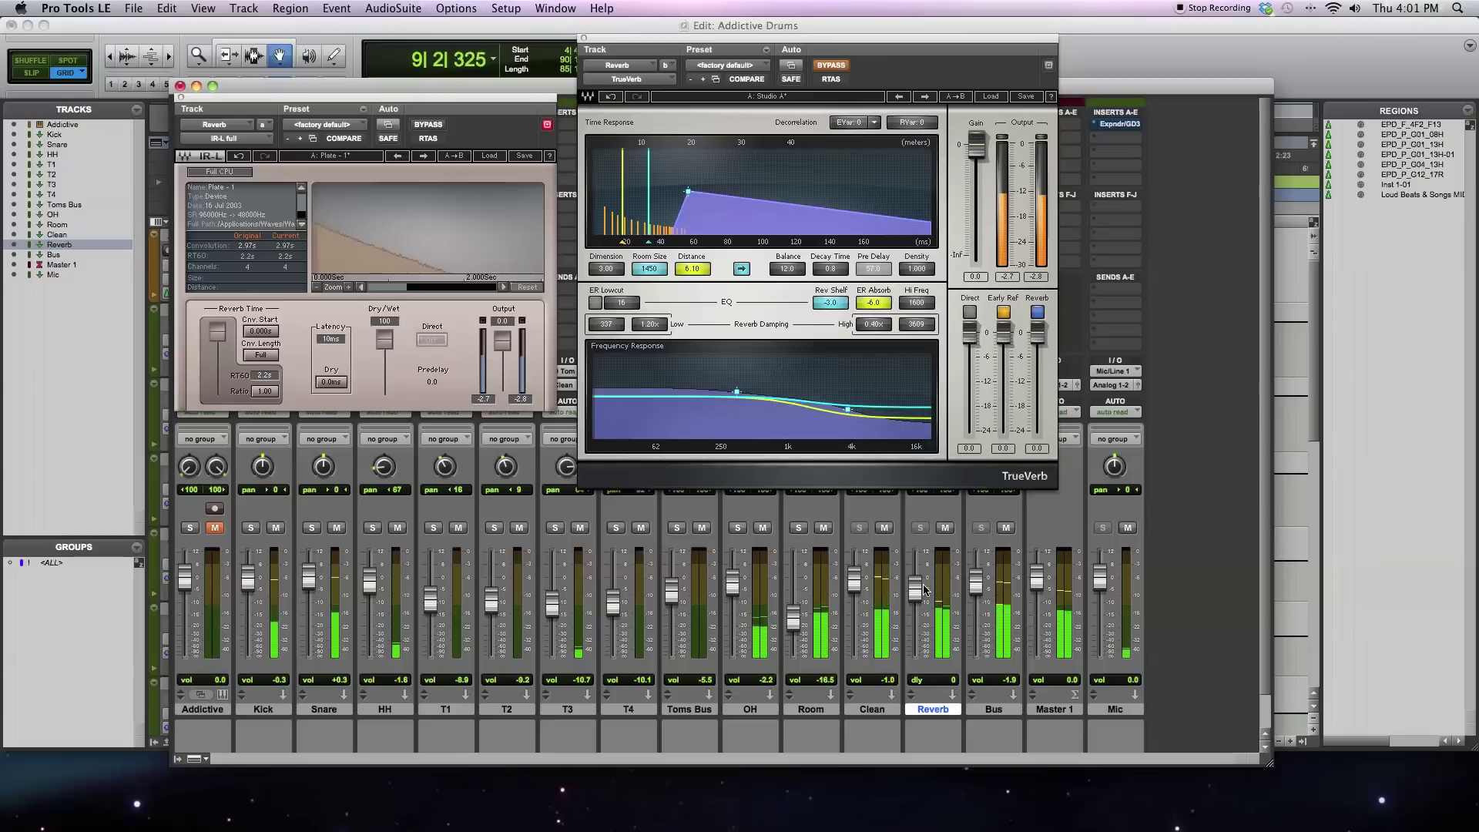
{"action": "left_click", "coordinate": [884, 528]}
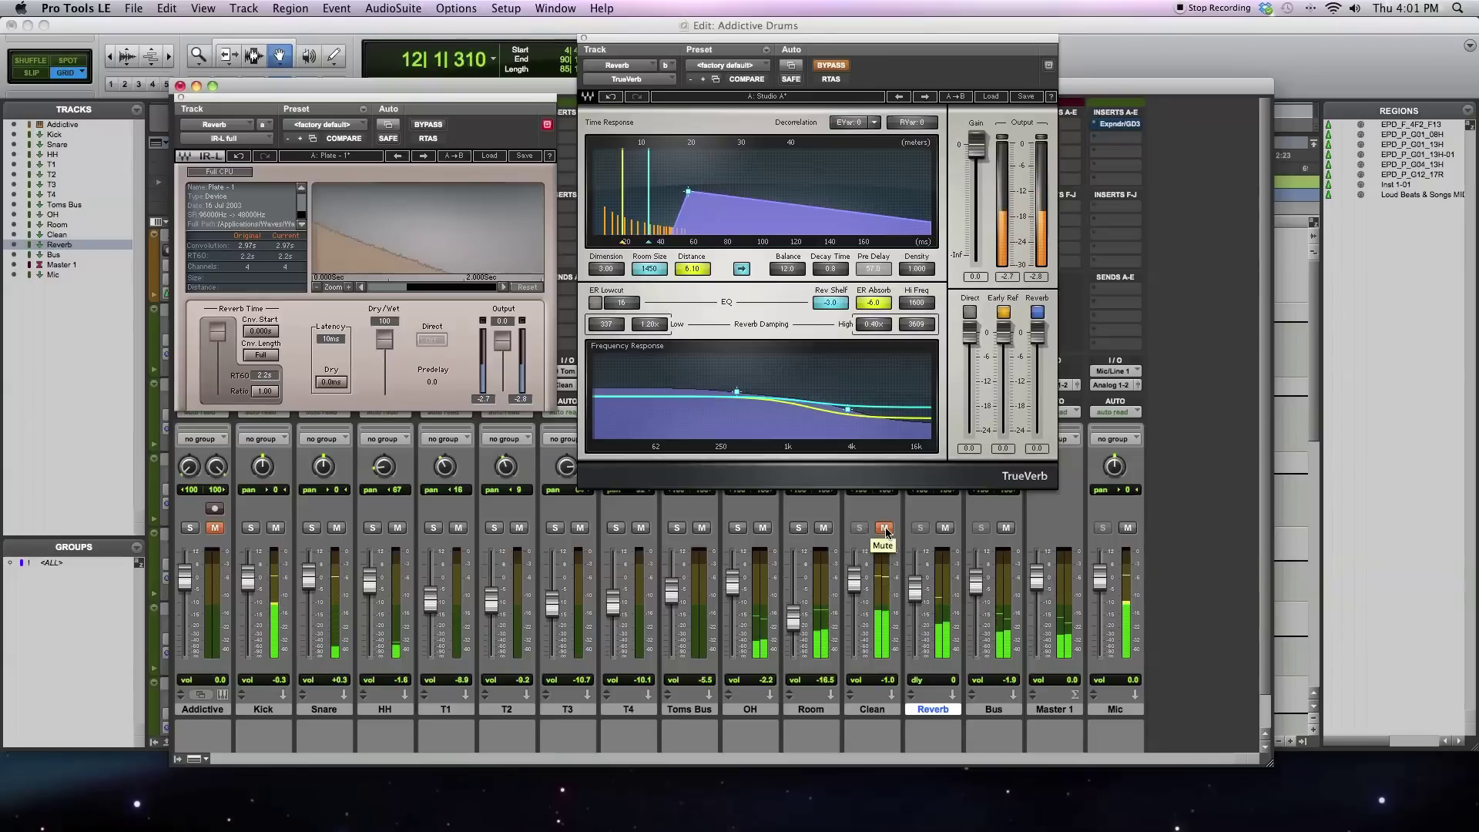
{"action": "left_click", "coordinate": [884, 528]}
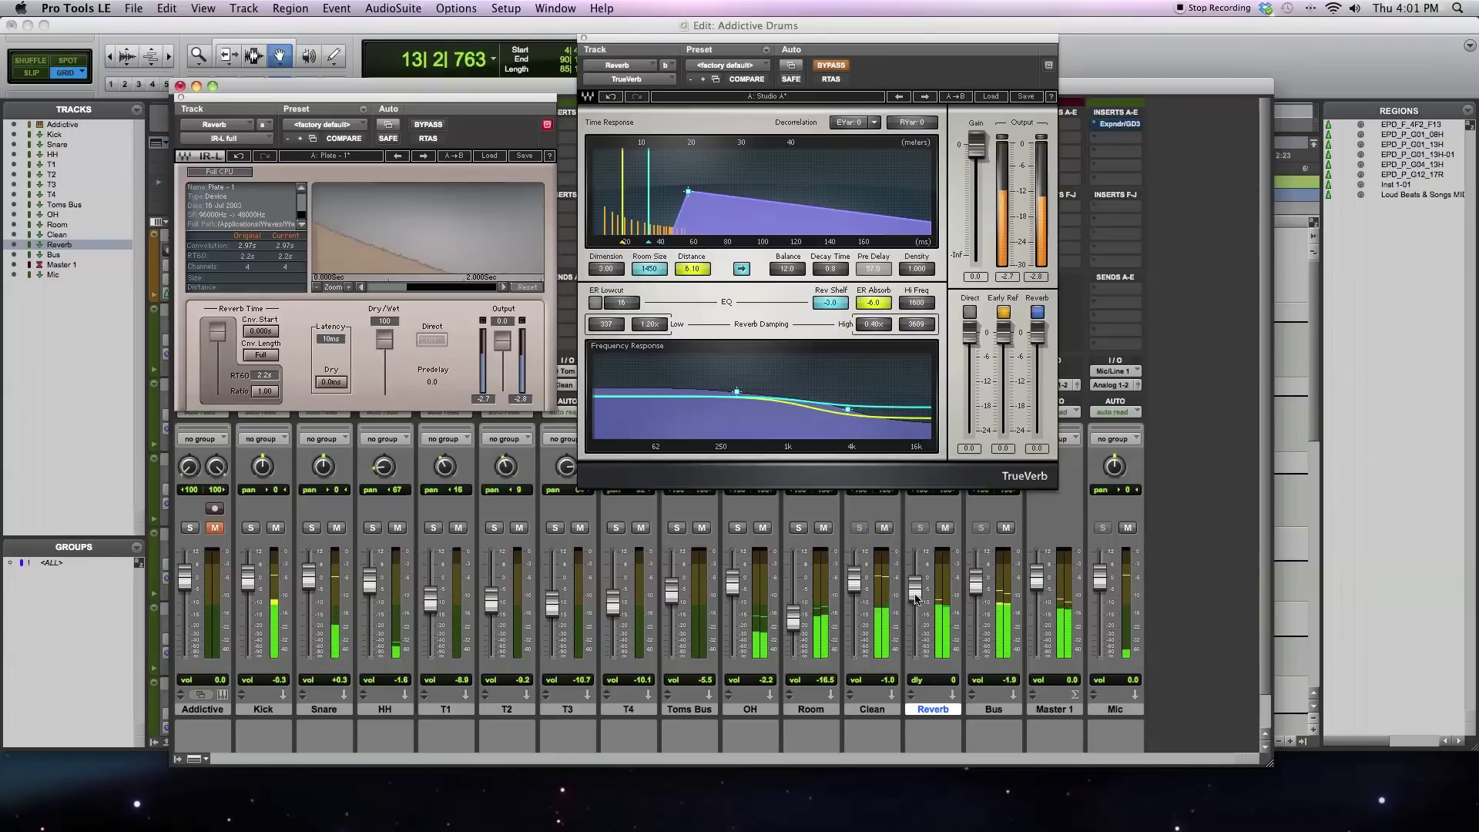
{"action": "left_click_drag", "start_coordinate": [916, 599], "coordinate": [917, 612]}
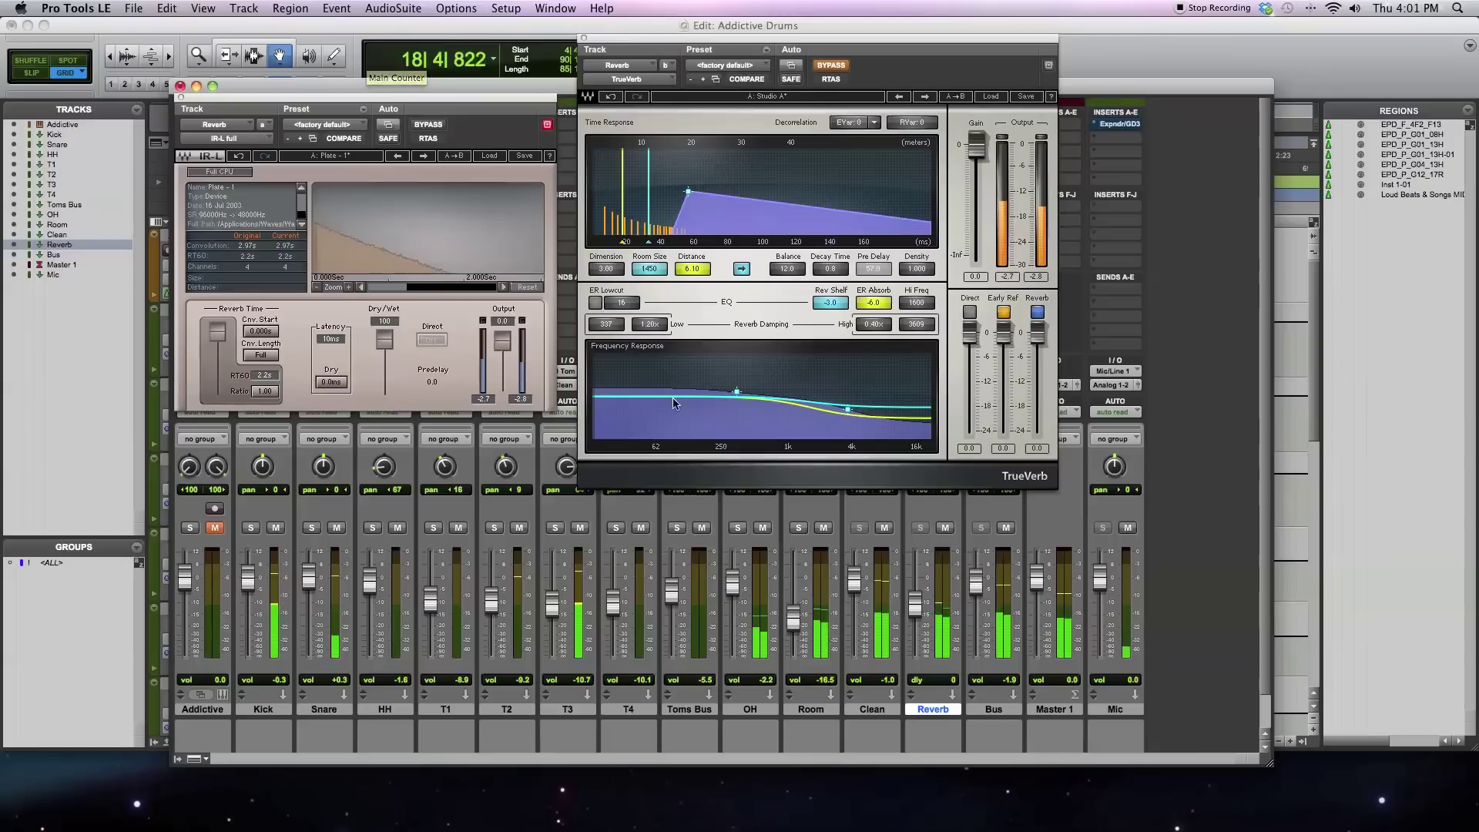
{"action": "key", "text": "space"}
Bypass IR-L, enable TrueVerb and raise the Reverb return to audition it, then bypass TrueVerb.
{"action": "left_click", "coordinate": [429, 125]}
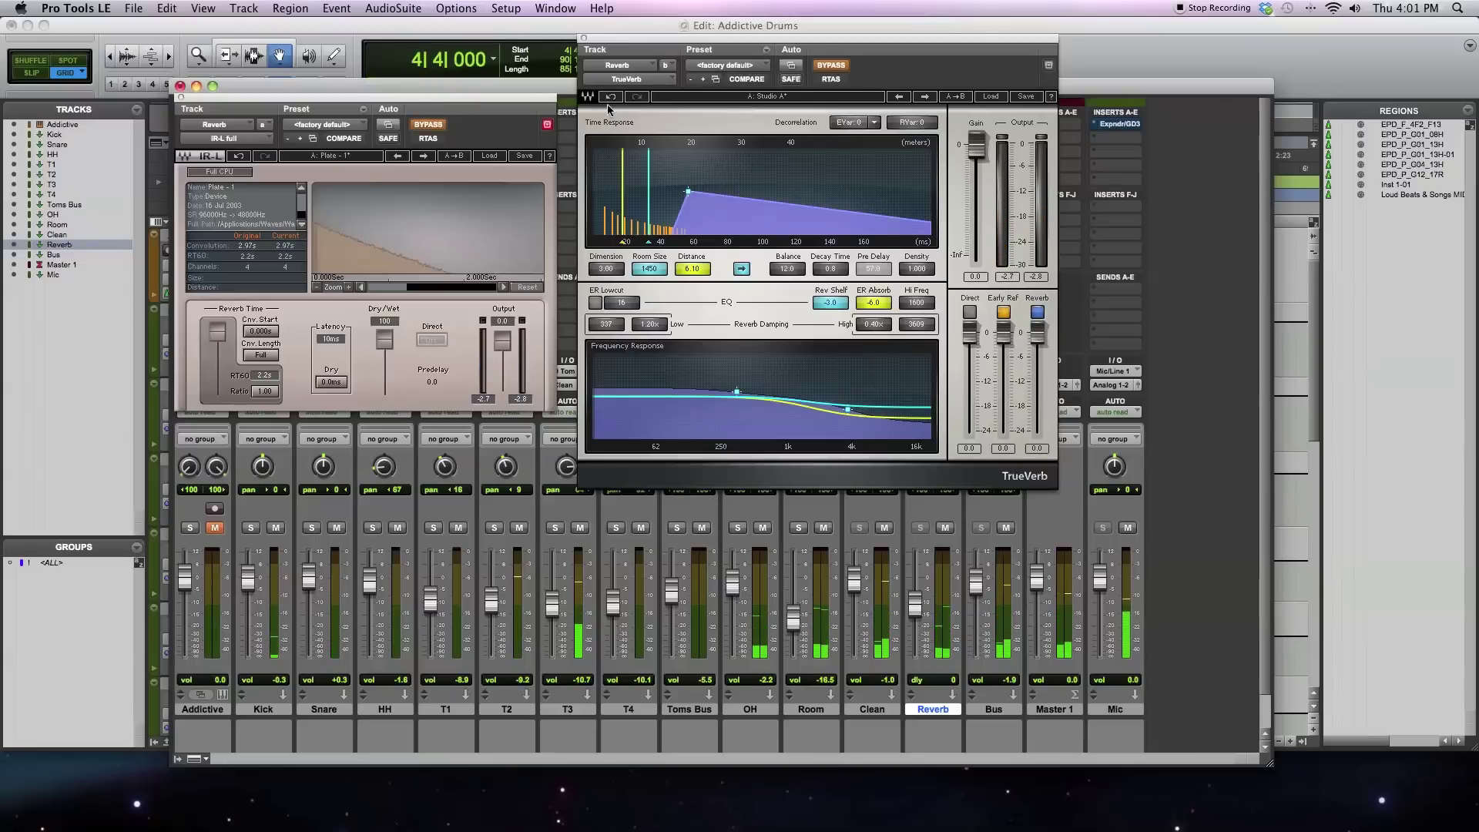
{"action": "left_click", "coordinate": [829, 68]}
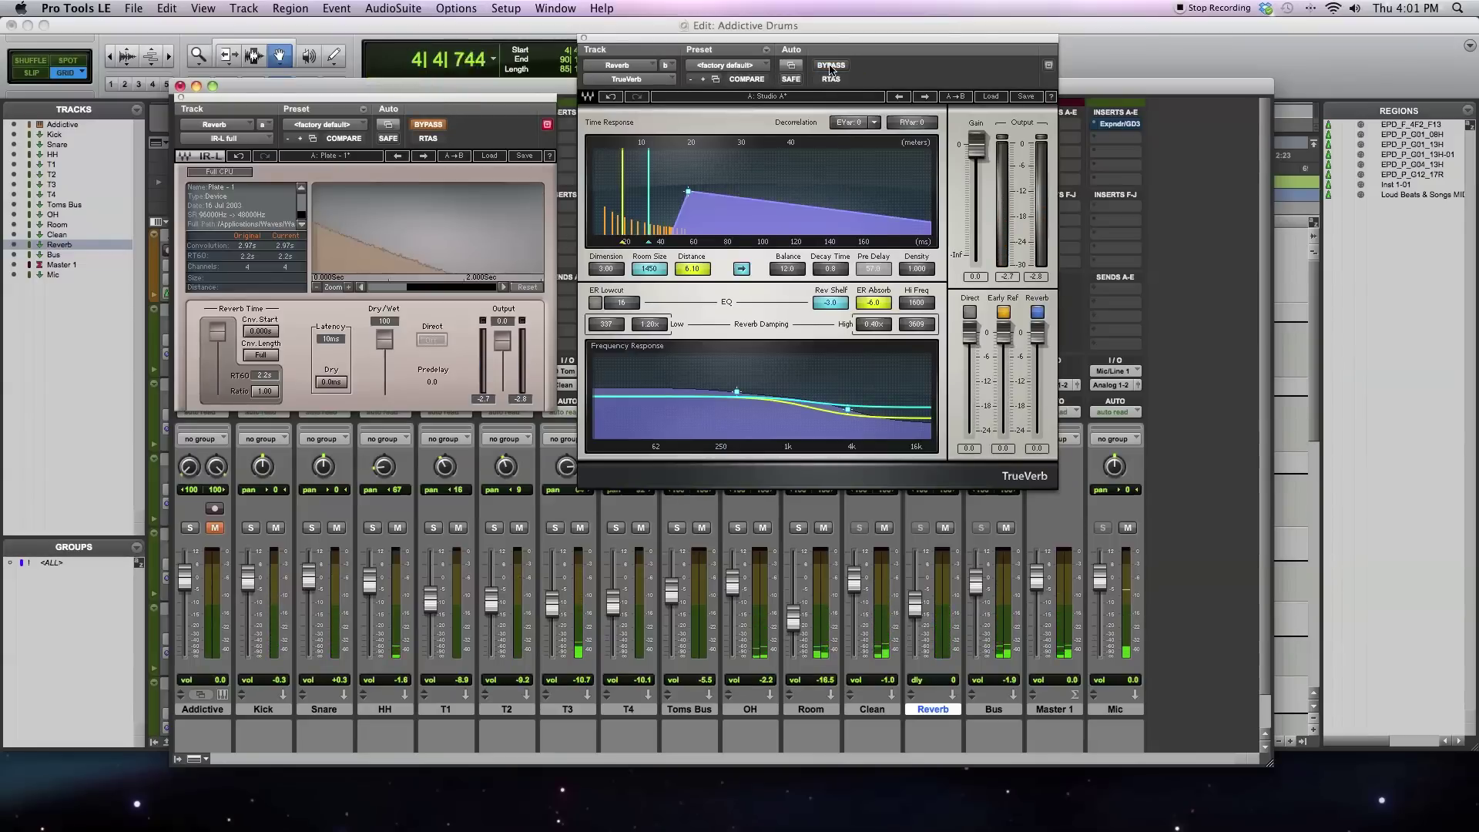
{"action": "left_click_drag", "start_coordinate": [918, 630], "coordinate": [923, 590]}
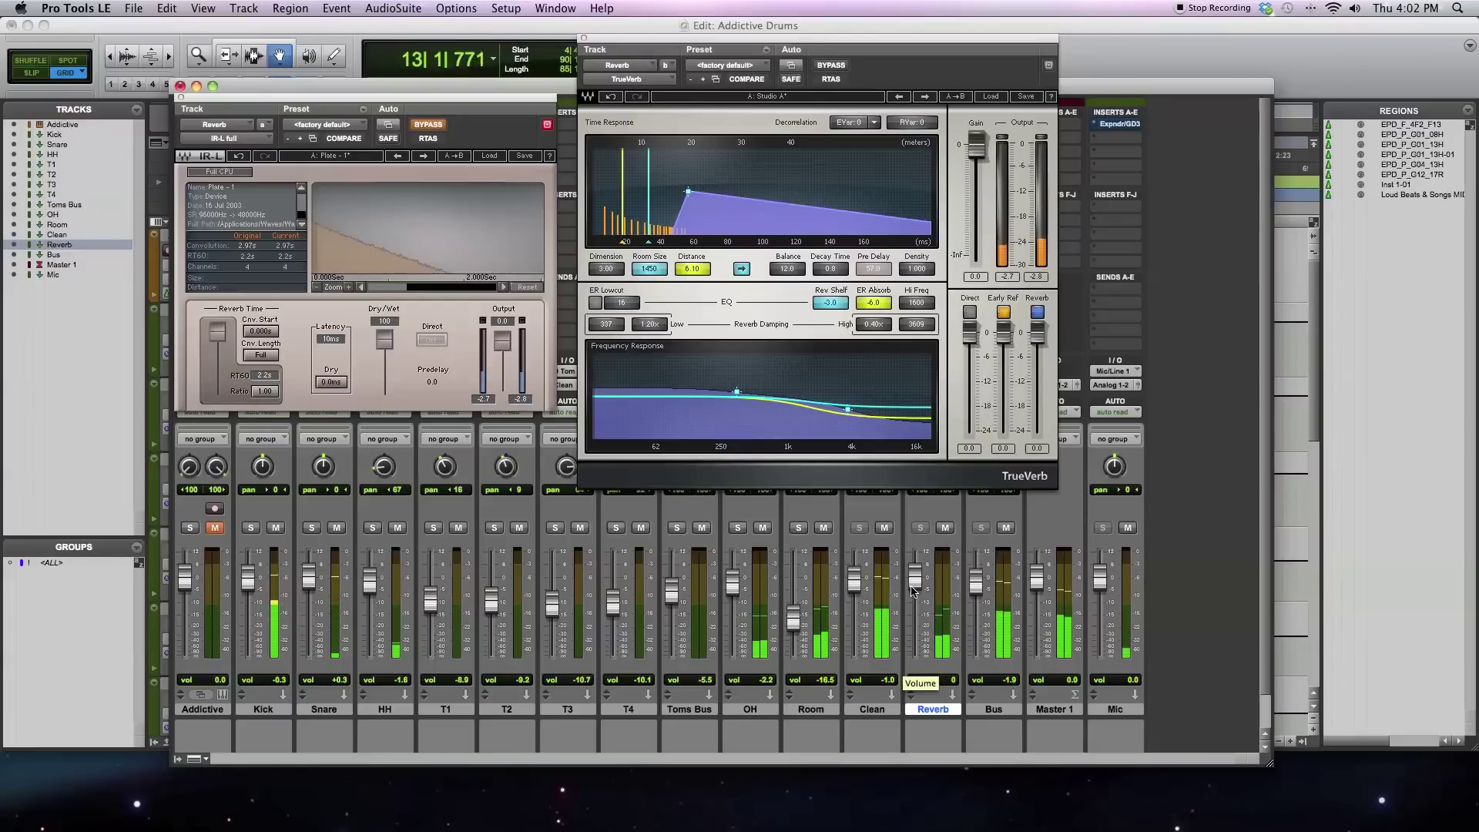
{"action": "key", "text": "space"}
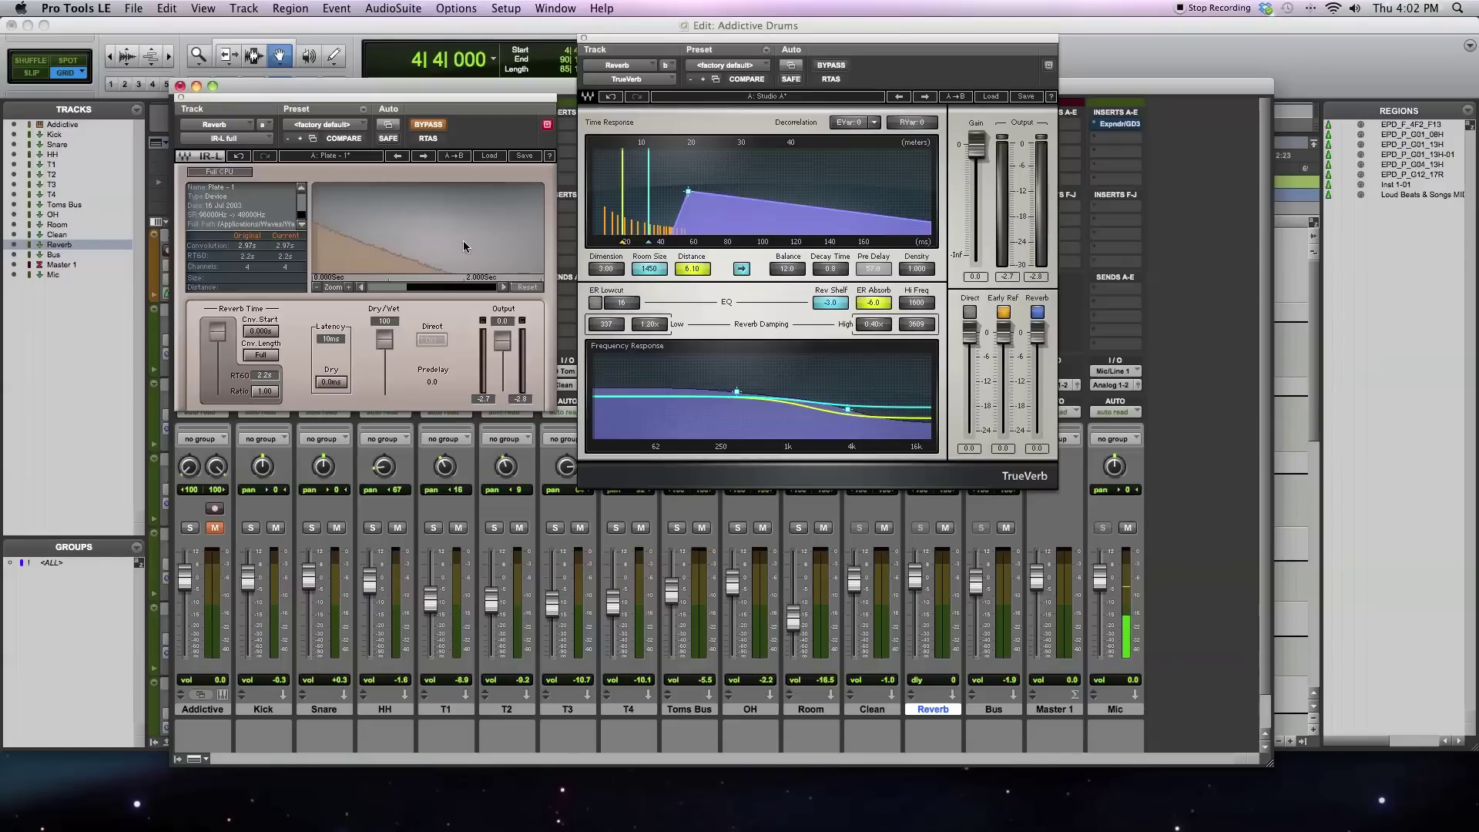
{"action": "left_click", "coordinate": [837, 66]}
With Clean muted, play and sweep IR-L's reverb time down to 1.5 s, then 1.1 s.
{"action": "left_click", "coordinate": [884, 527]}
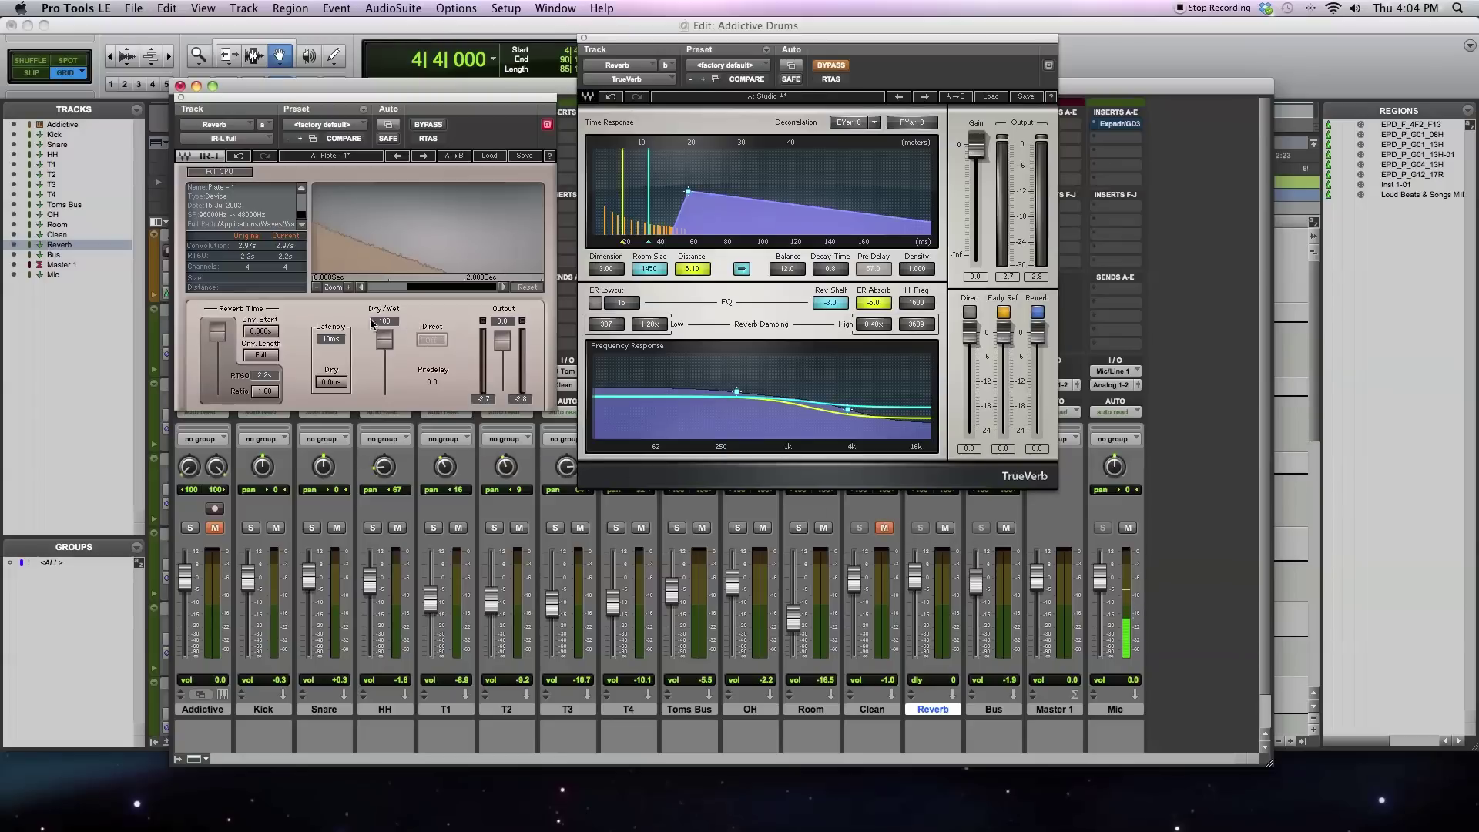
{"action": "key", "text": "space"}
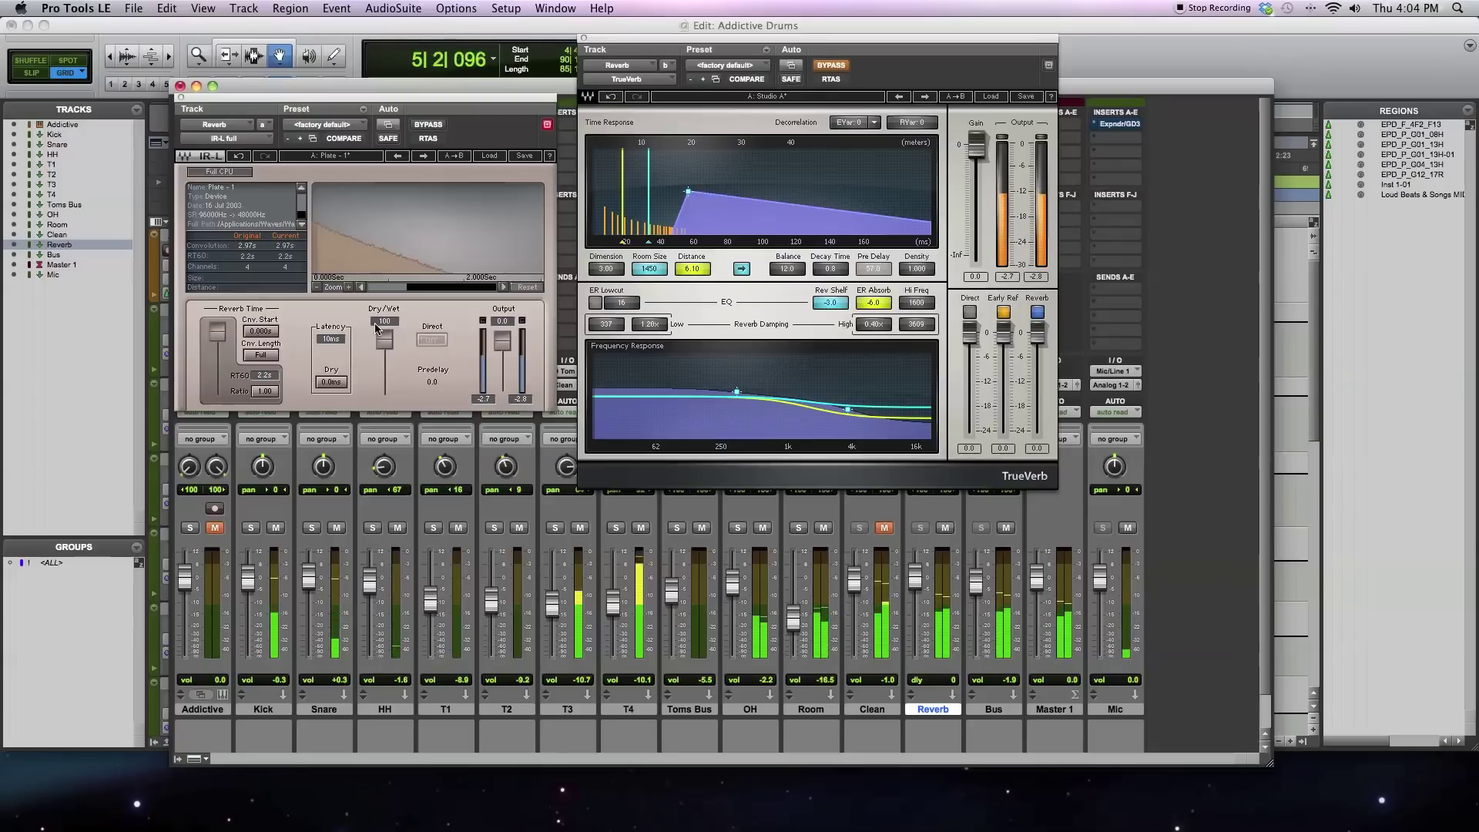
{"action": "left_click_drag", "start_coordinate": [222, 334], "coordinate": [226, 350]}
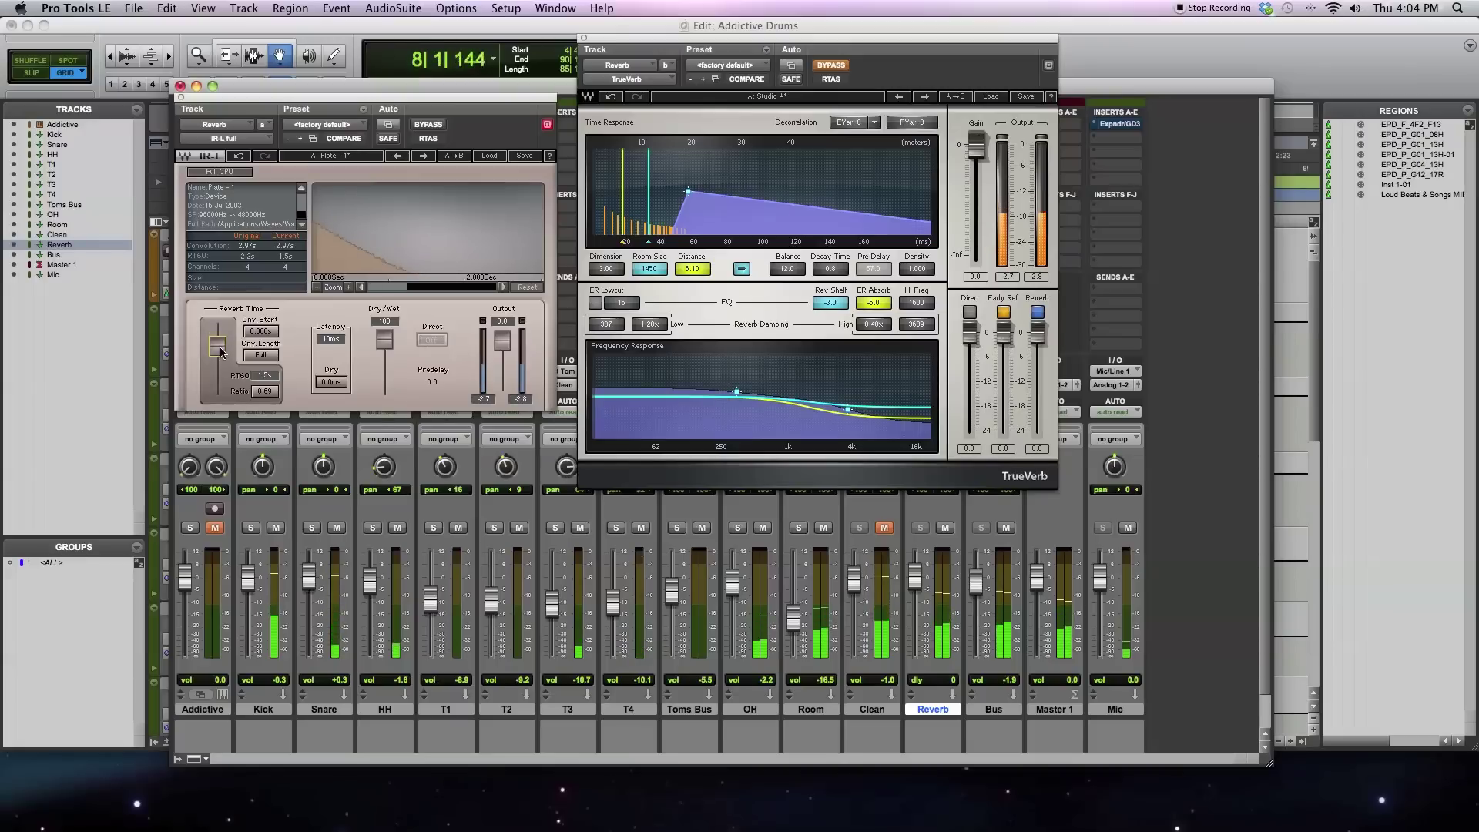
{"action": "mouse_move", "coordinate": [227, 350]}
{"action": "left_mouse_down"}
{"action": "mouse_move", "coordinate": [222, 379]}
{"action": "mouse_move", "coordinate": [219, 331]}
{"action": "left_mouse_up"}
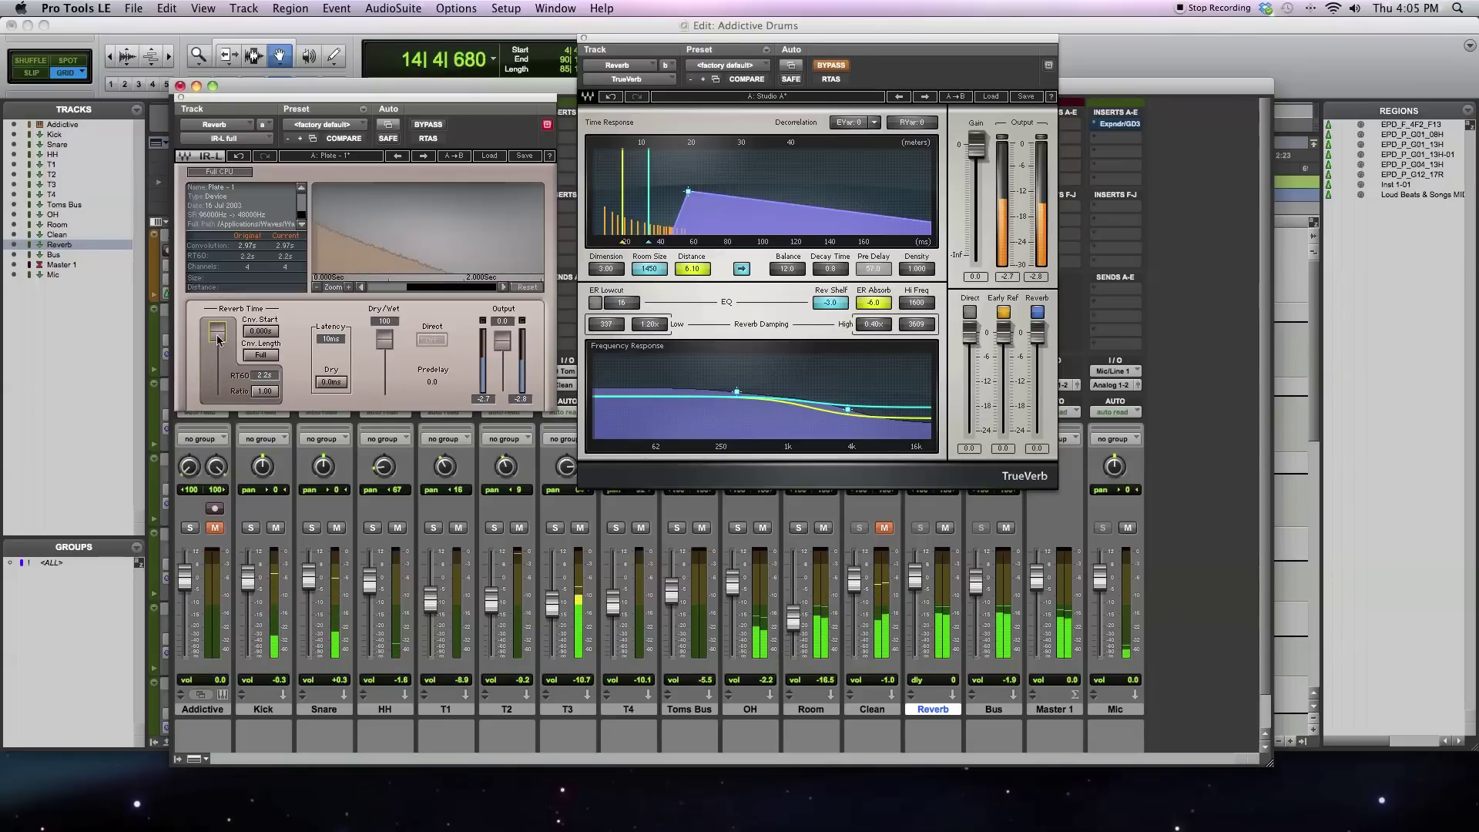
{"action": "key", "text": "space"}
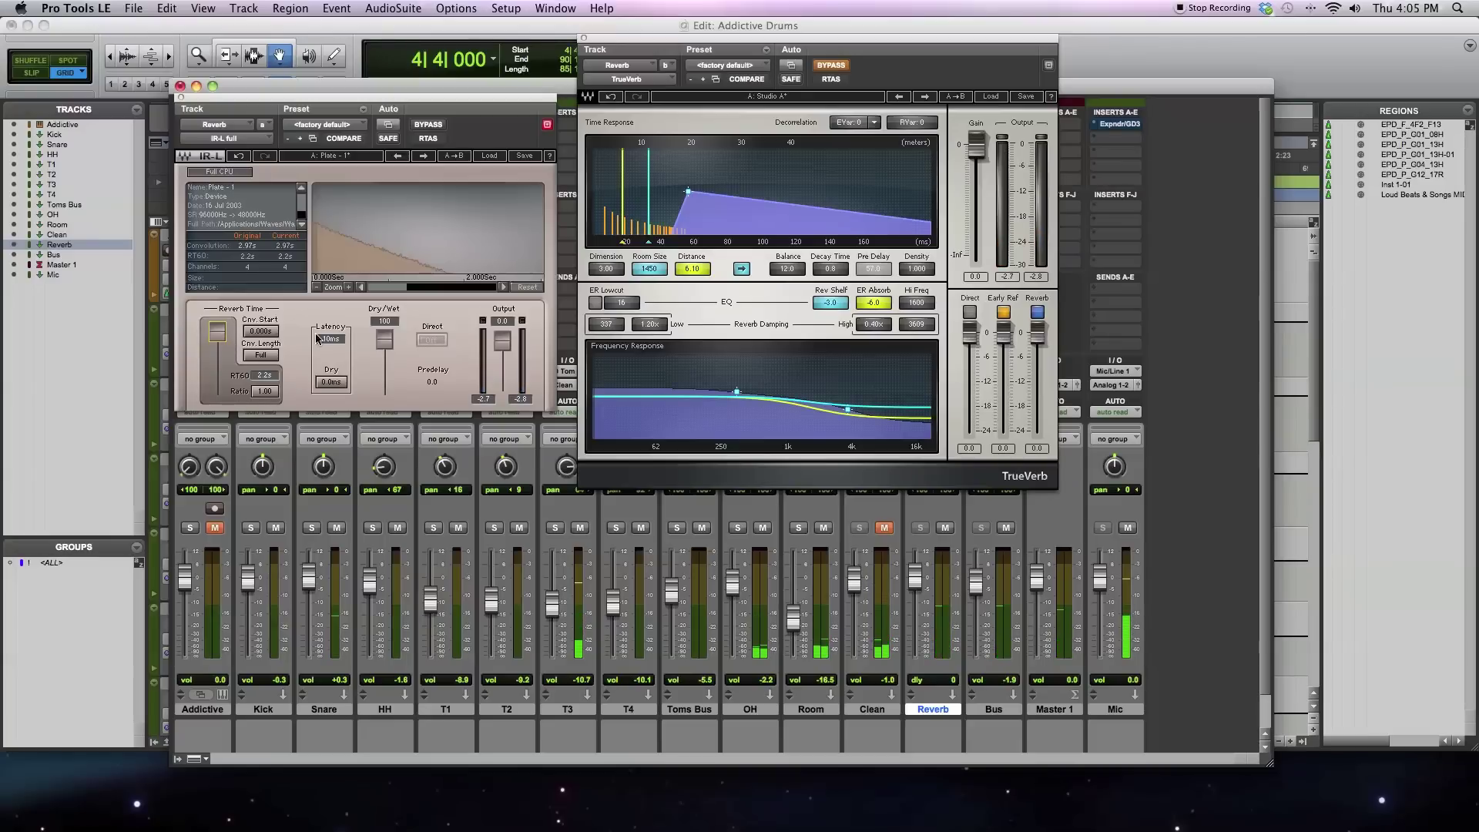
Load IR-L's Studio - 1 impulse, start playback and shorten its reverb time to 0.3 s.
{"action": "left_click", "coordinate": [492, 157]}
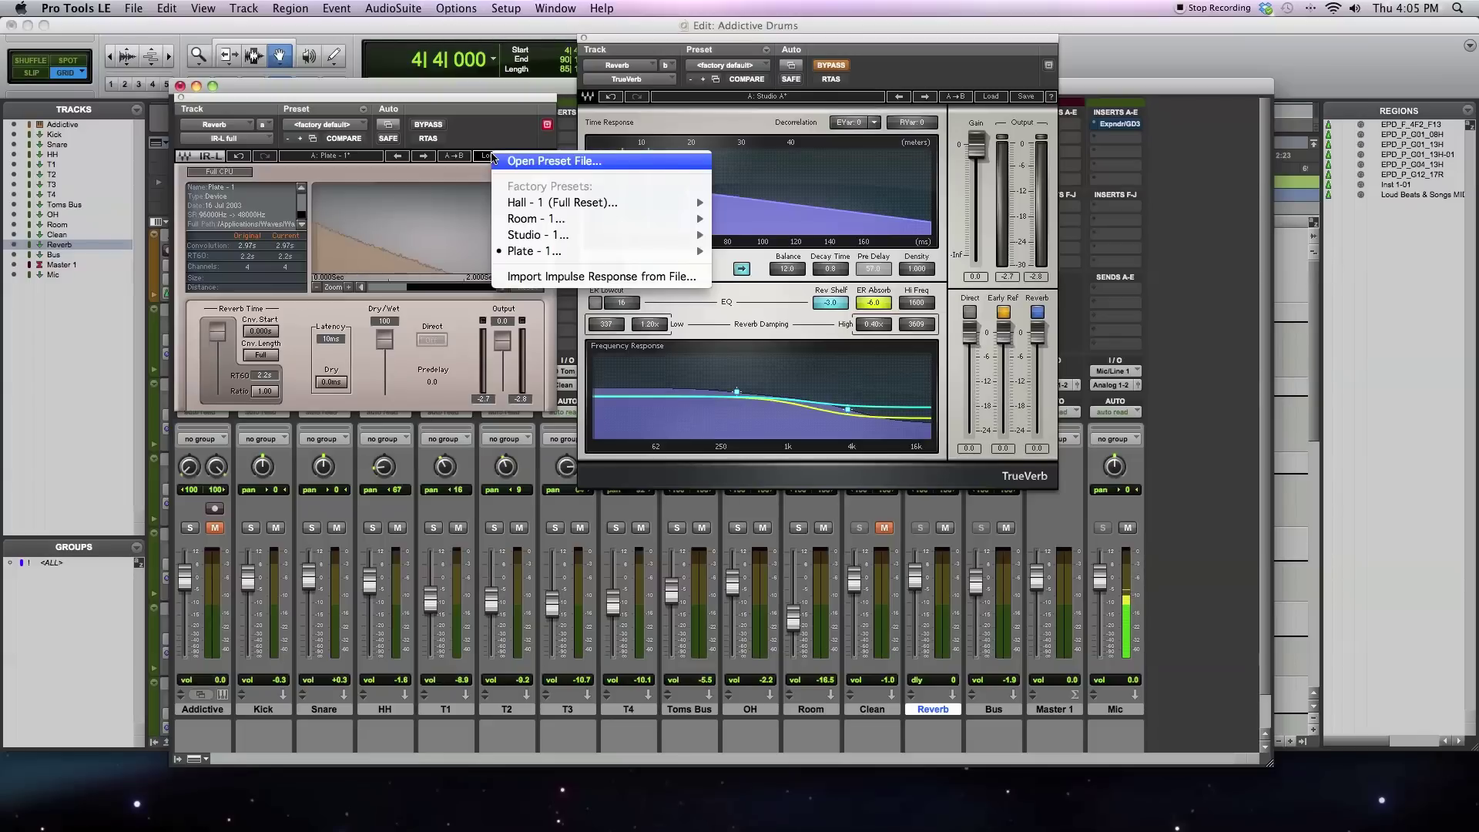
{"action": "mouse_move", "coordinate": [620, 234]}
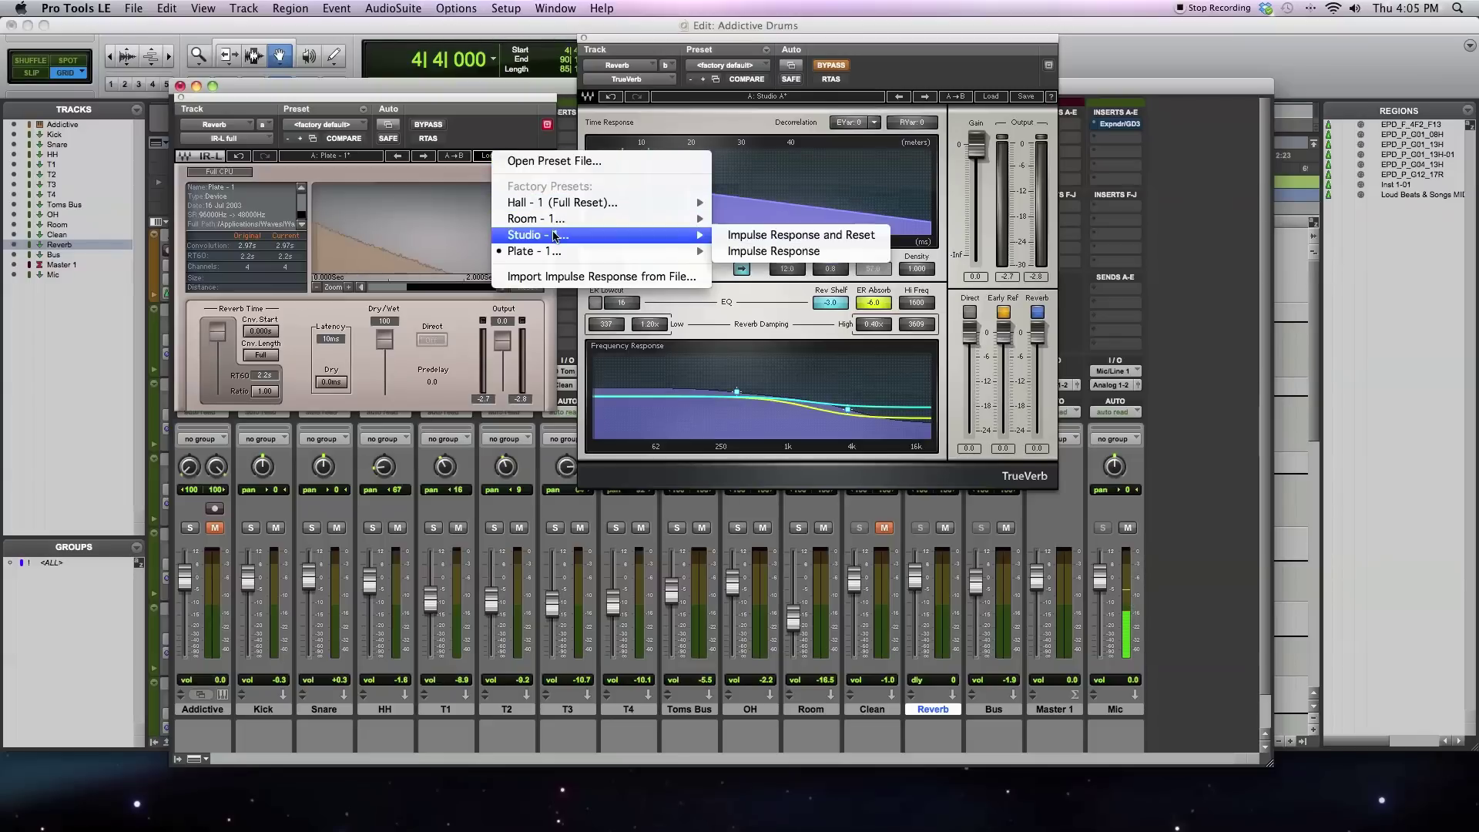
{"action": "left_click", "coordinate": [780, 234]}
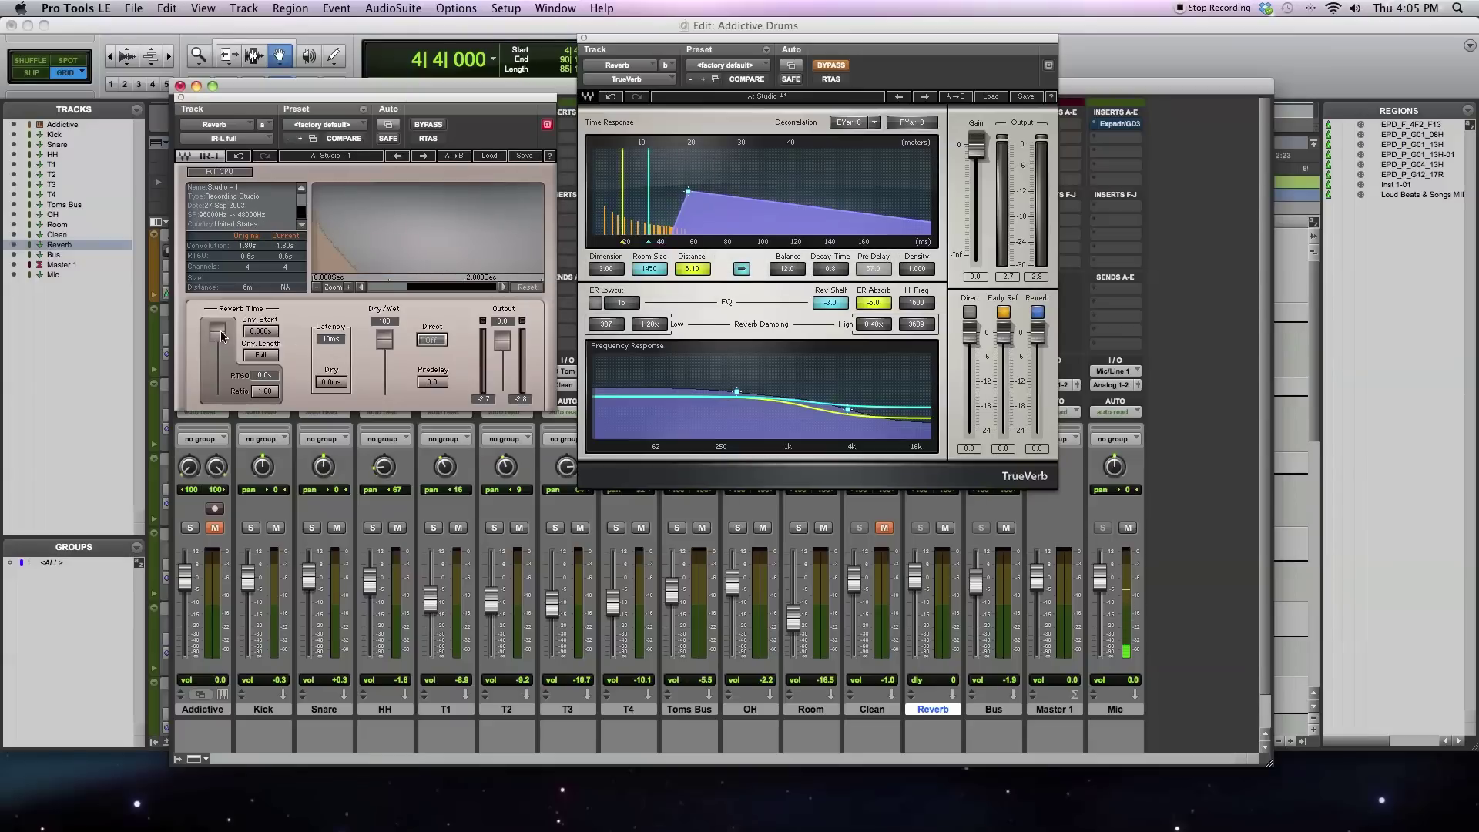
{"action": "key", "text": "space"}
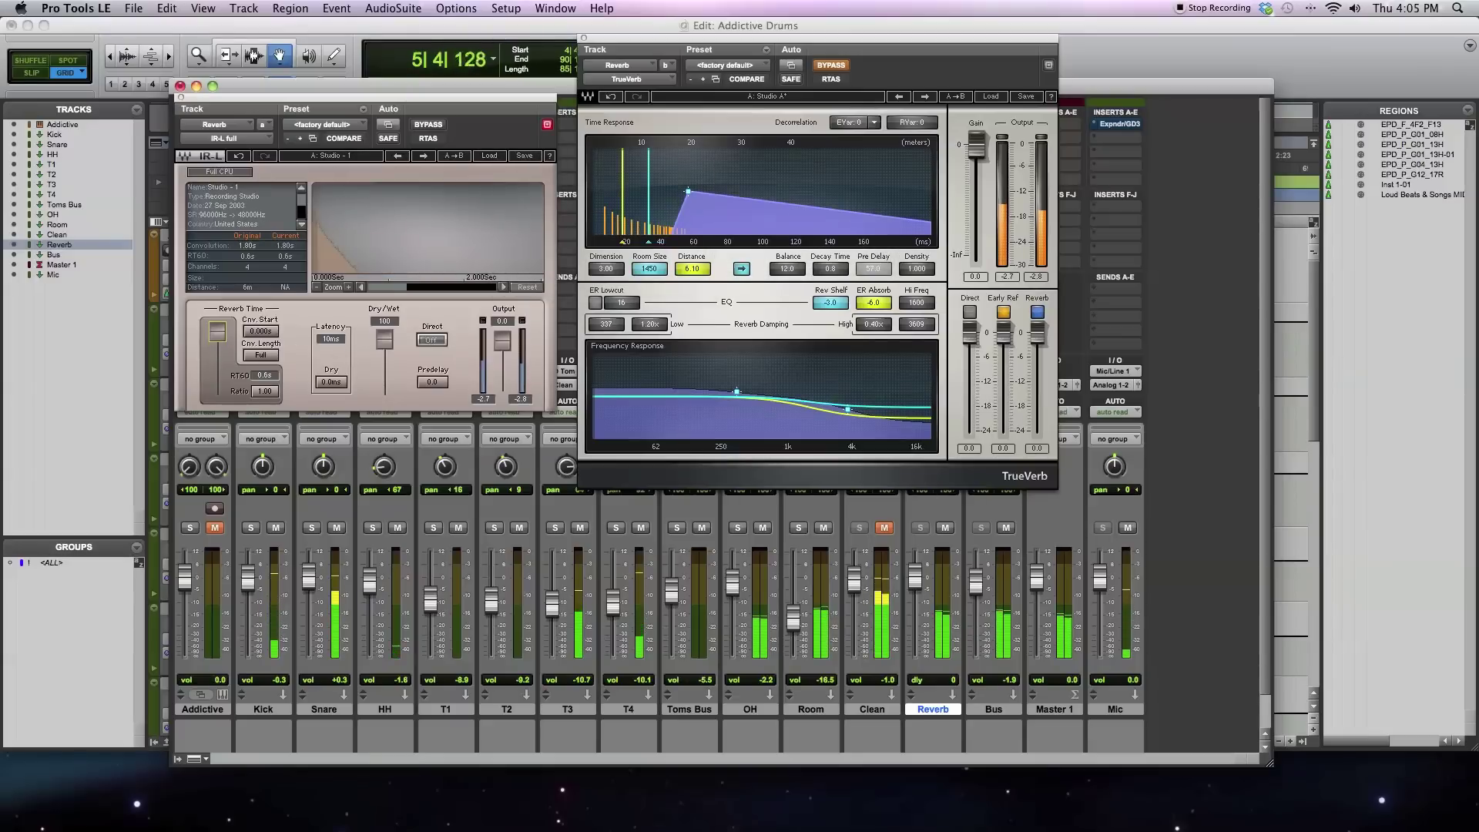
{"action": "mouse_move", "coordinate": [217, 332]}
{"action": "left_mouse_down"}
{"action": "mouse_move", "coordinate": [217, 366]}
{"action": "mouse_move", "coordinate": [217, 332]}
{"action": "left_mouse_up"}
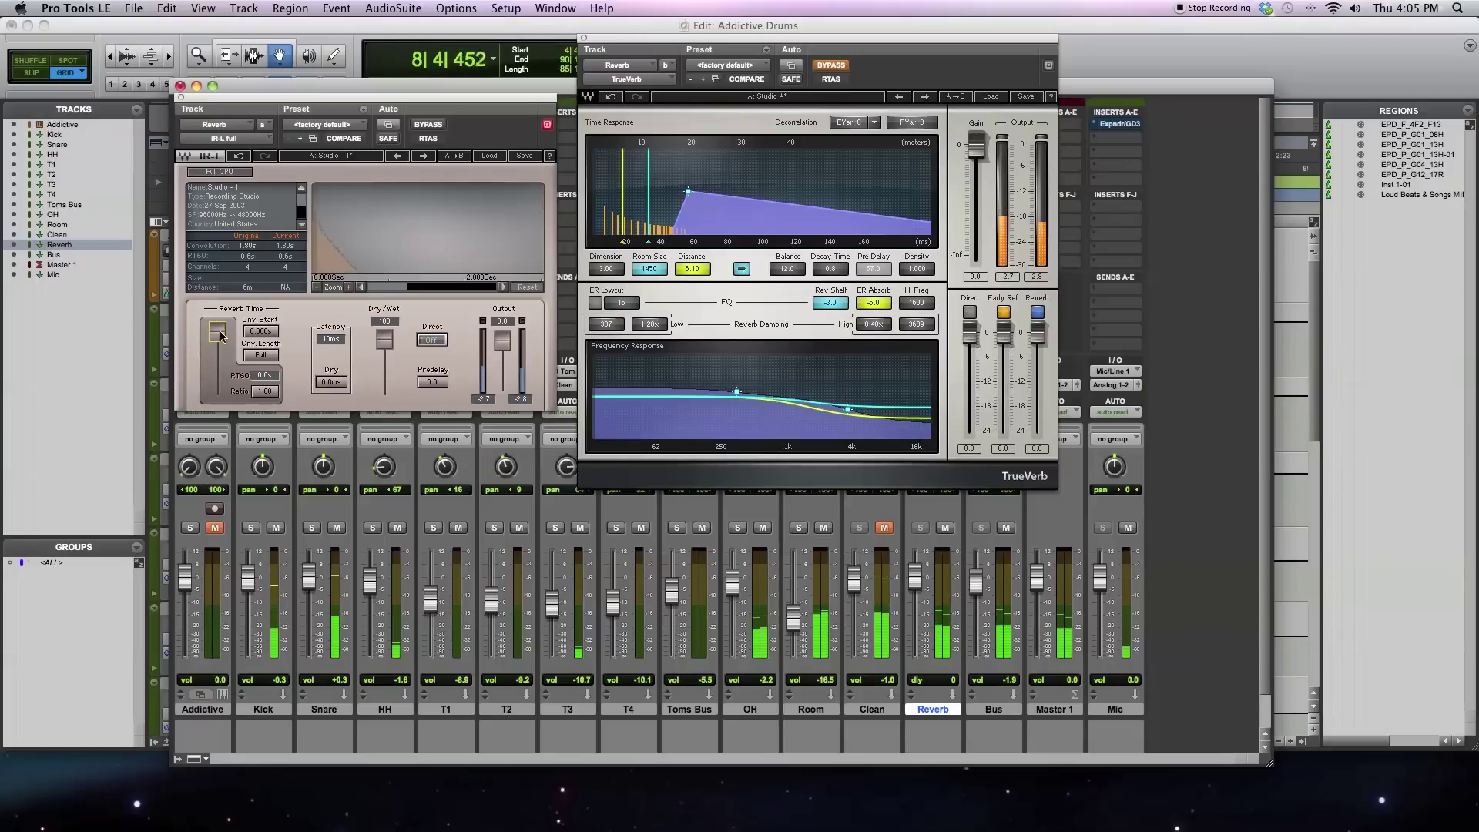
Load the Room - 1 impulse with reset and shorten its reverb time to 0.5 s.
{"action": "left_click", "coordinate": [498, 158]}
{"action": "mouse_move", "coordinate": [678, 217]}
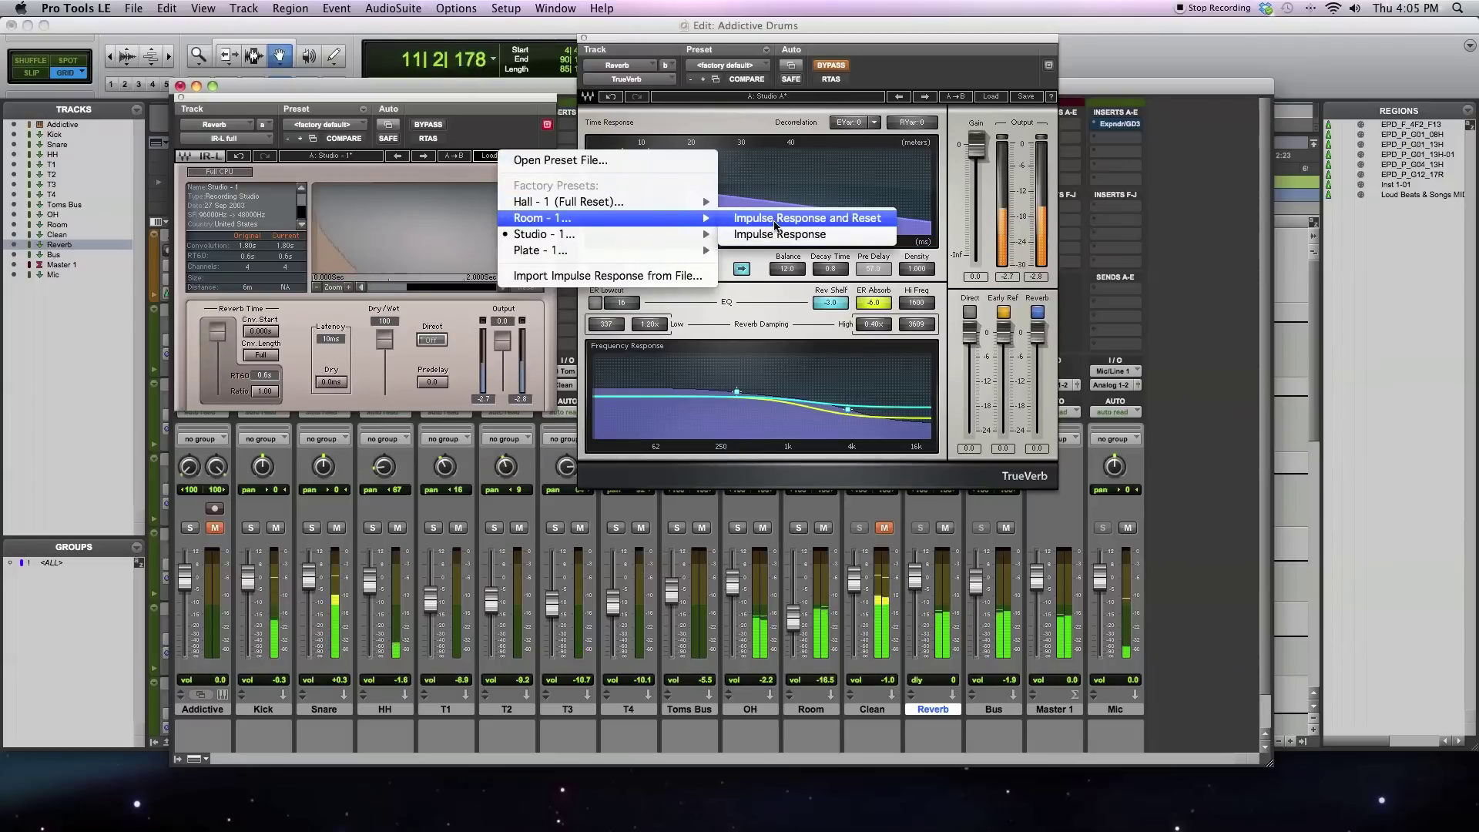
{"action": "left_click", "coordinate": [775, 221]}
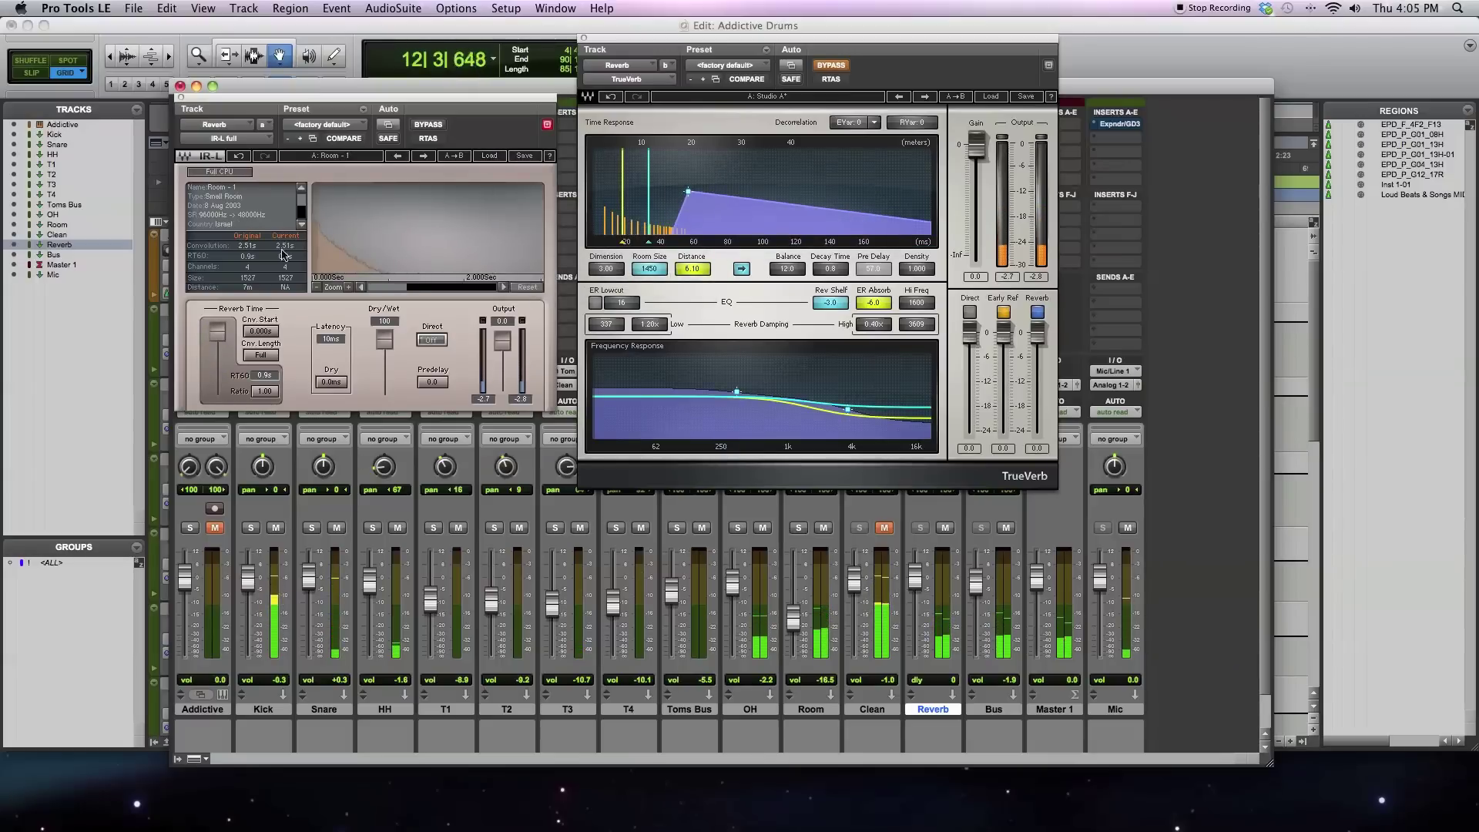
{"action": "mouse_move", "coordinate": [217, 331]}
{"action": "left_mouse_down"}
{"action": "mouse_move", "coordinate": [217, 352]}
{"action": "mouse_move", "coordinate": [217, 330]}
{"action": "left_mouse_up"}
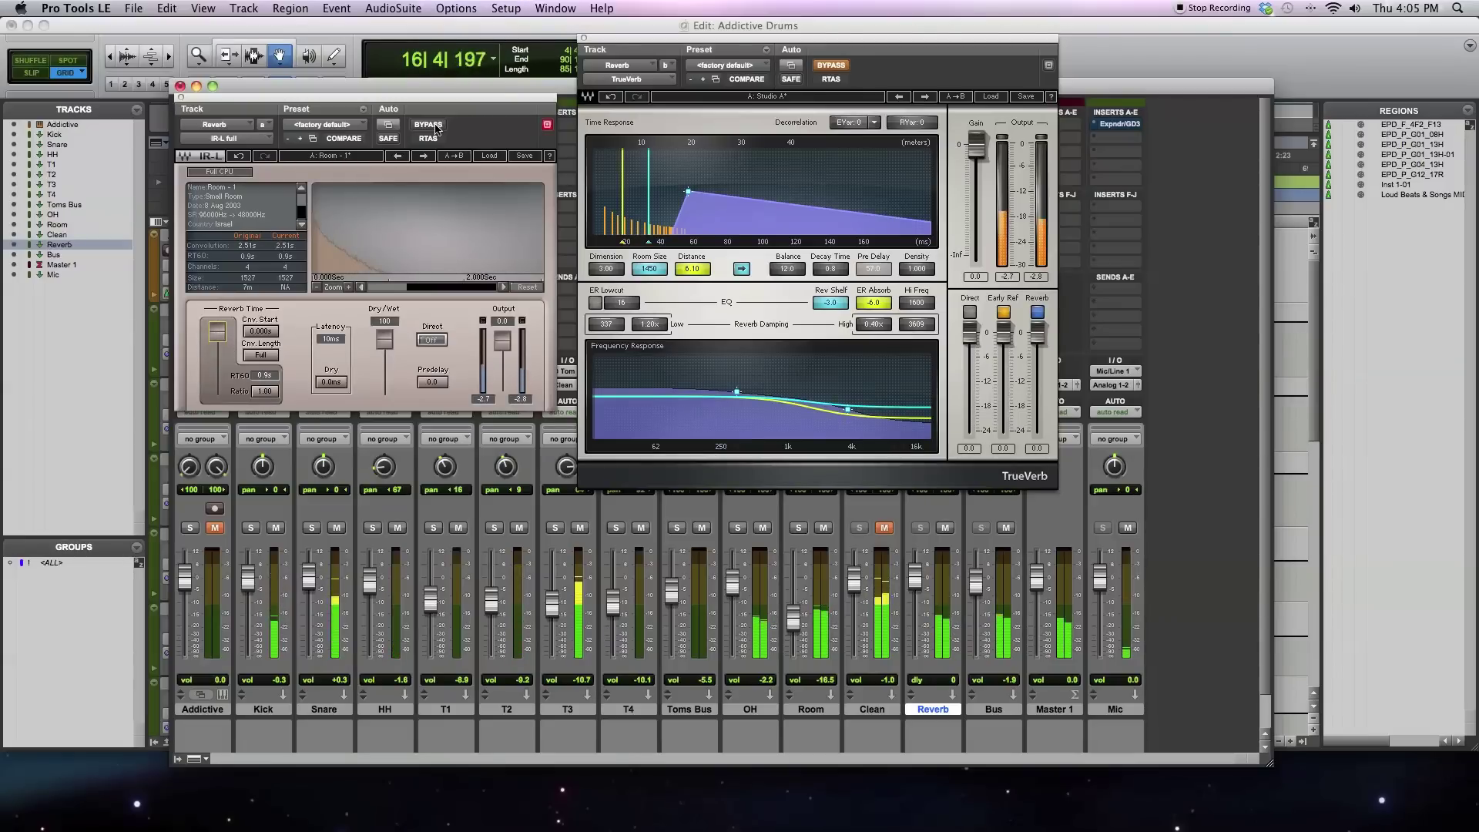
Load the Hall - 1 (Full Reset) impulse response and stop playback.
{"action": "left_click", "coordinate": [488, 156]}
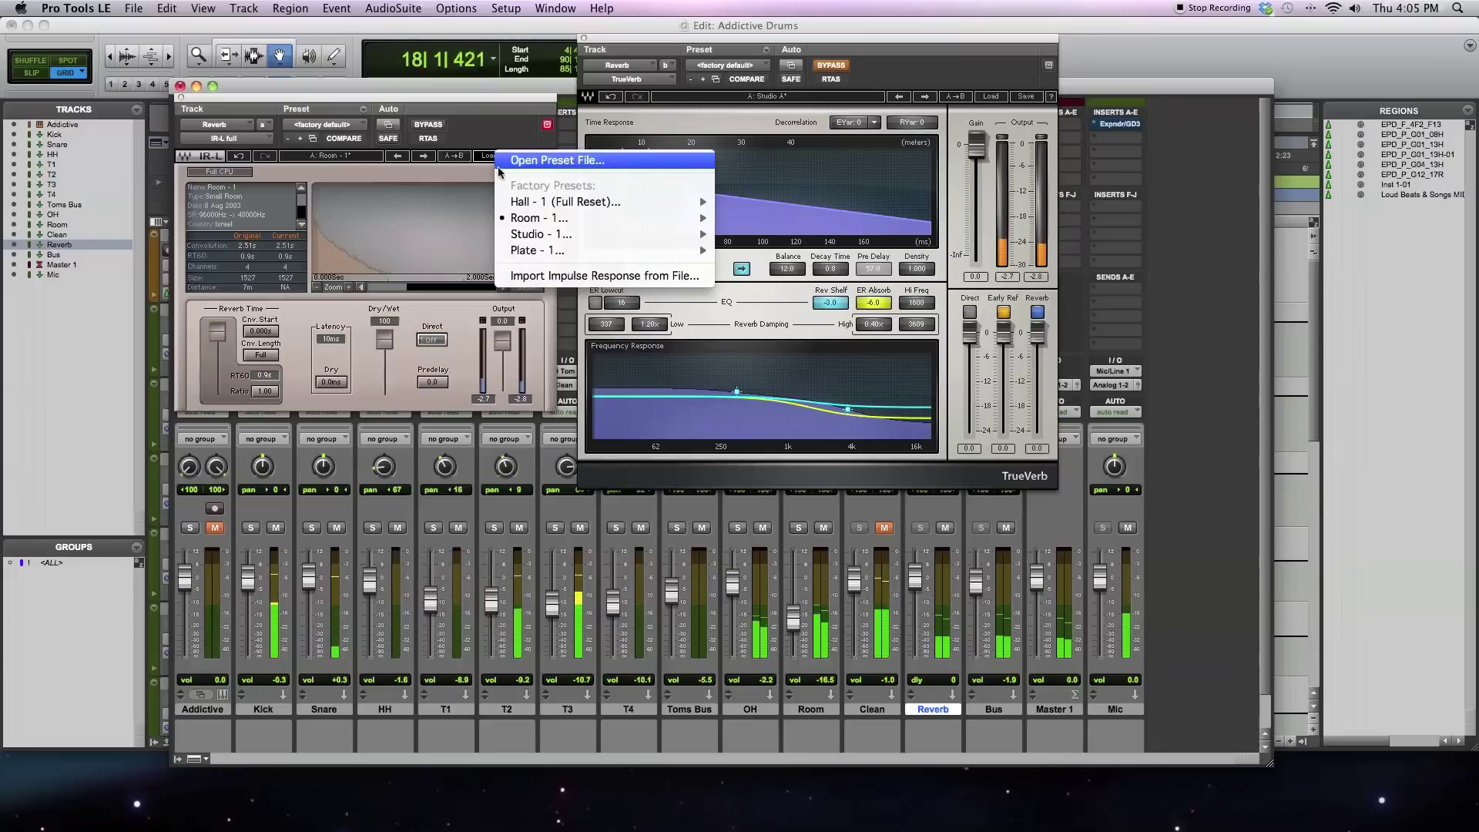
{"action": "mouse_move", "coordinate": [663, 201]}
{"action": "left_click", "coordinate": [847, 202]}
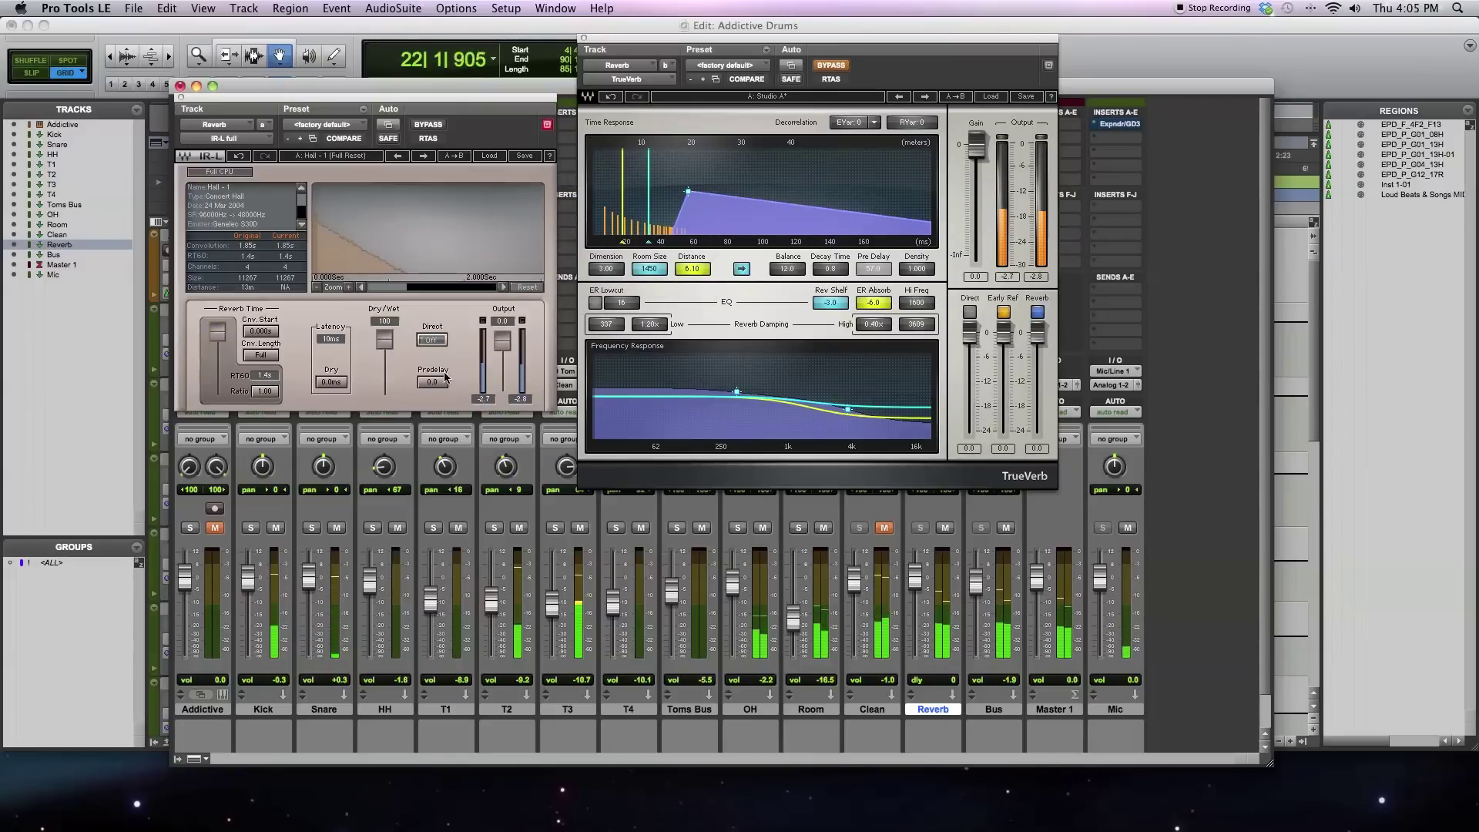
{"action": "key", "text": "space"}
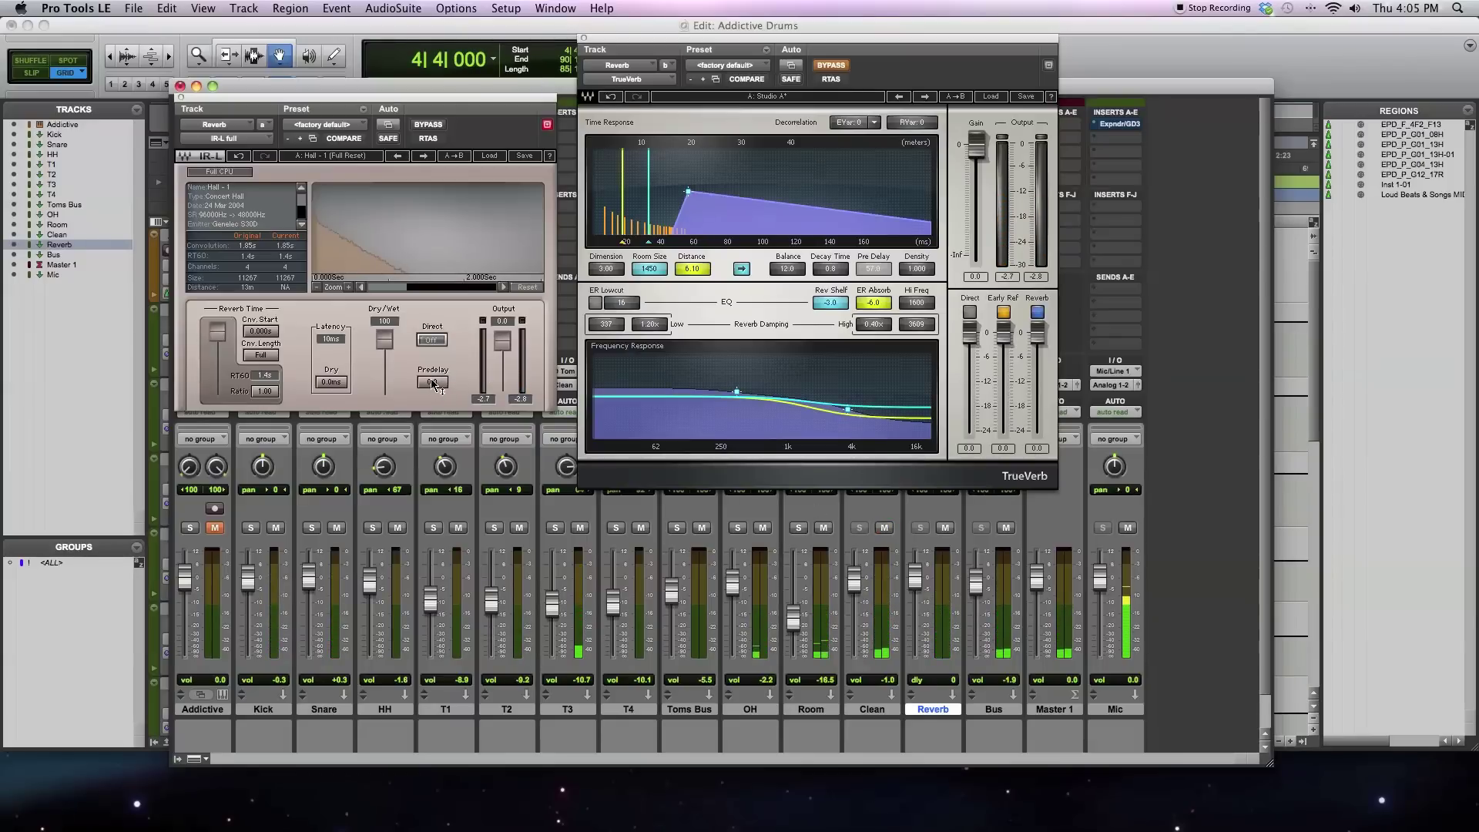
During playback, nudge IR-L's predelay up from 66 a few steps and lower the Reverb aux fader.
{"action": "key", "text": "space"}
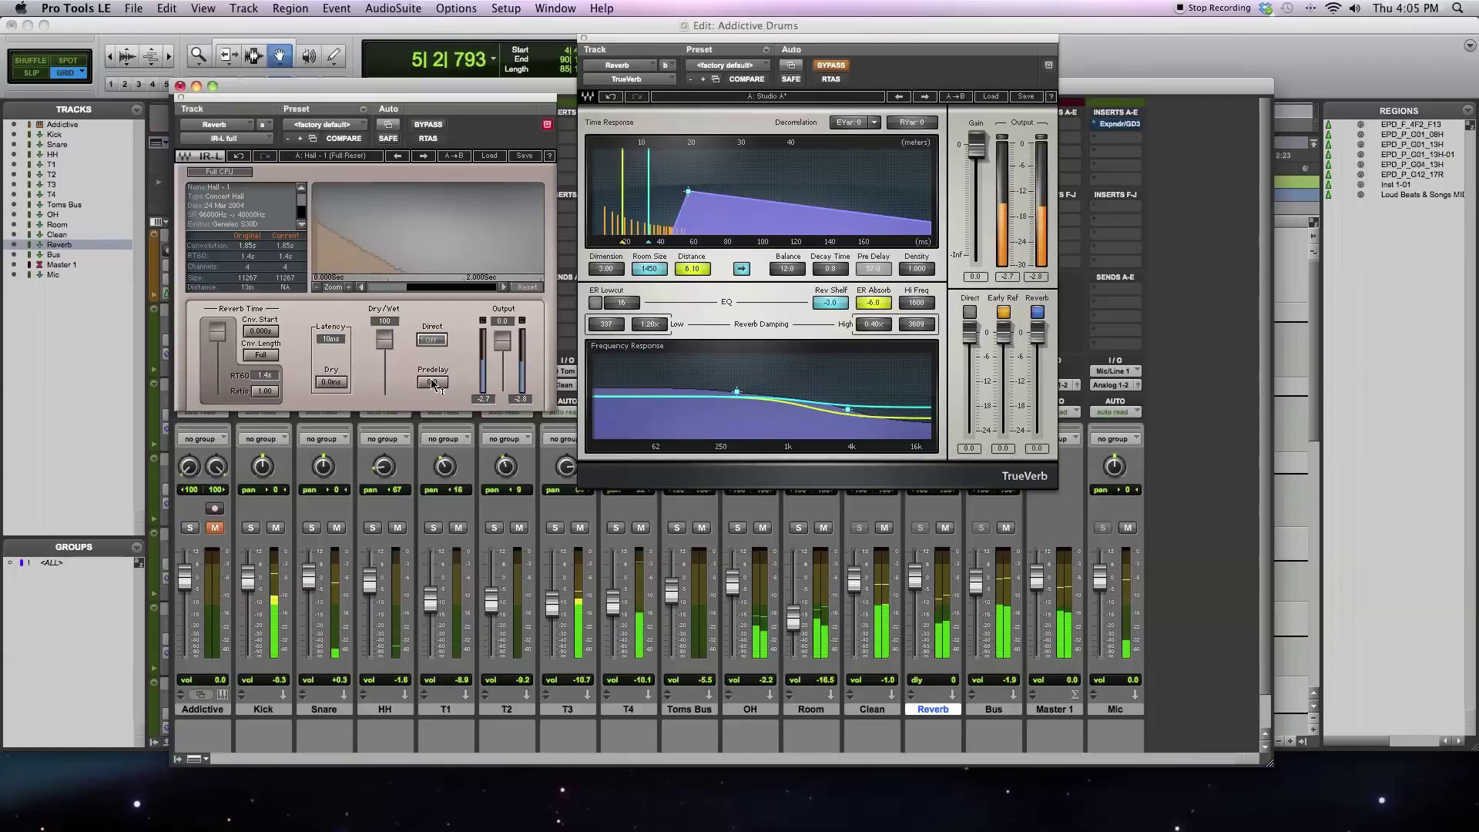
{"action": "left_click", "coordinate": [432, 382]}
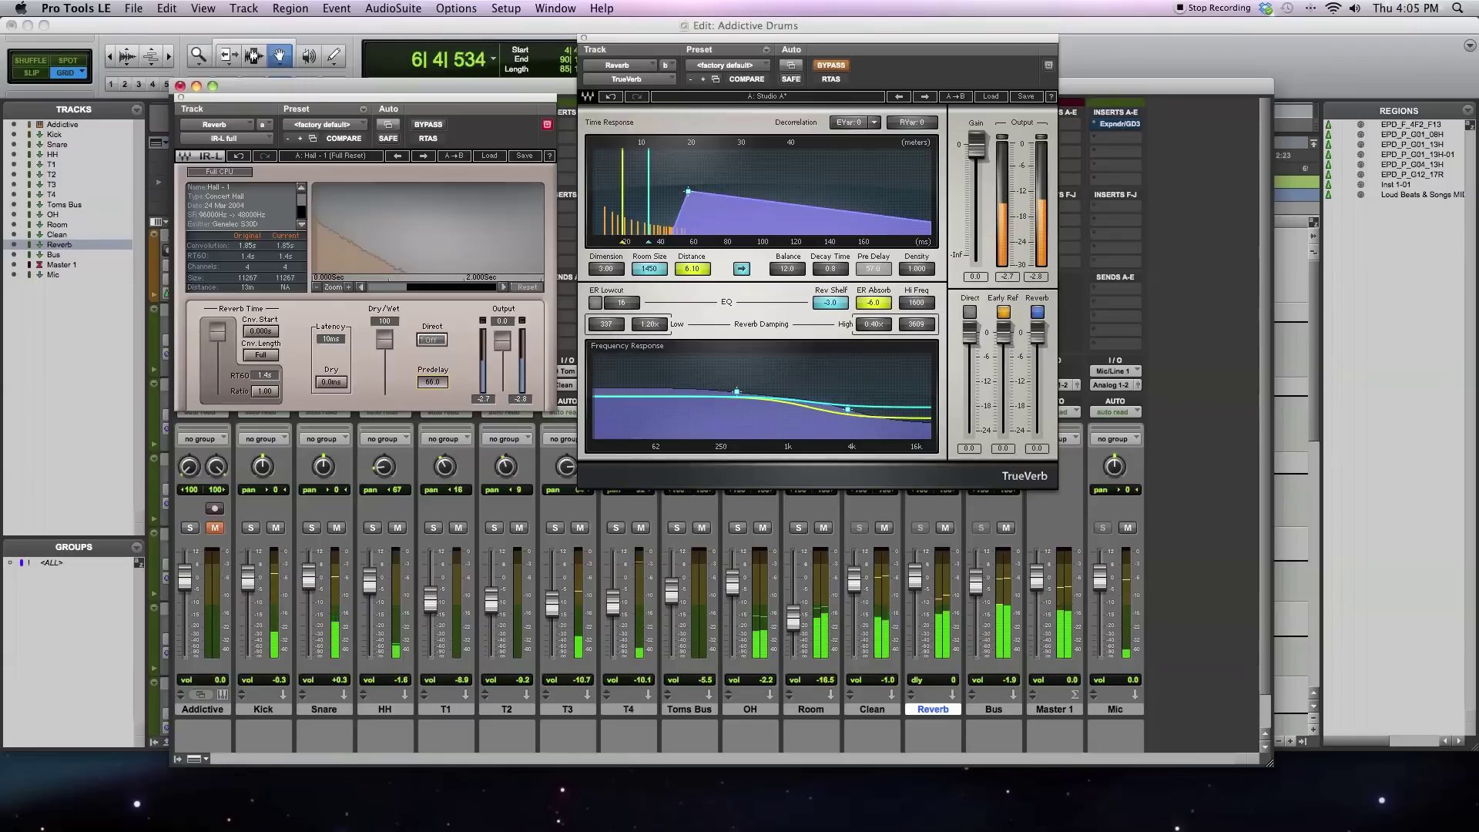
{"action": "key", "text": "Up"}
{"action": "key", "text": "Up"}
{"action": "key", "text": "Up"}
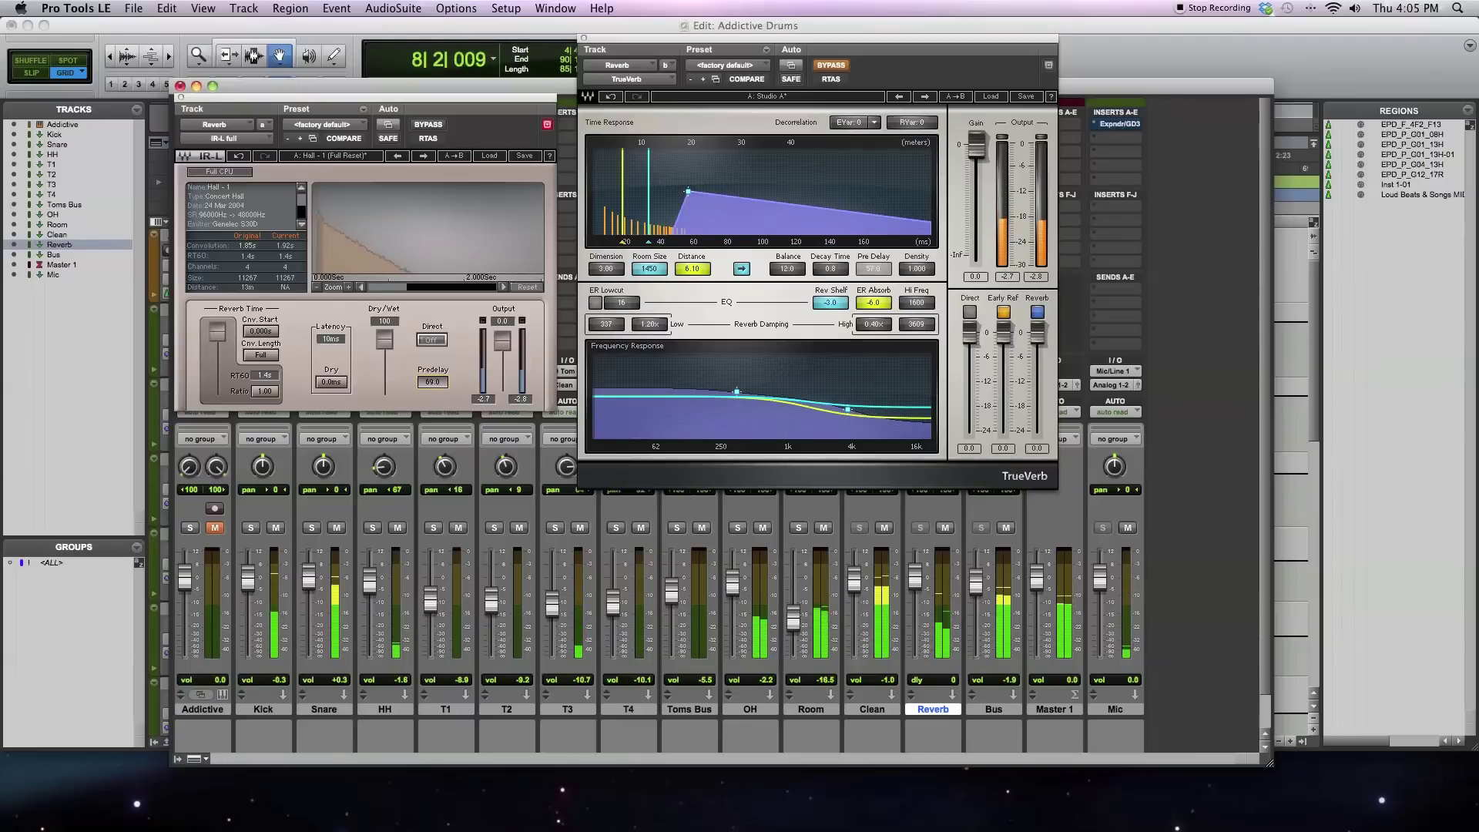
{"action": "key", "text": "Up"}
{"action": "key", "text": "Up"}
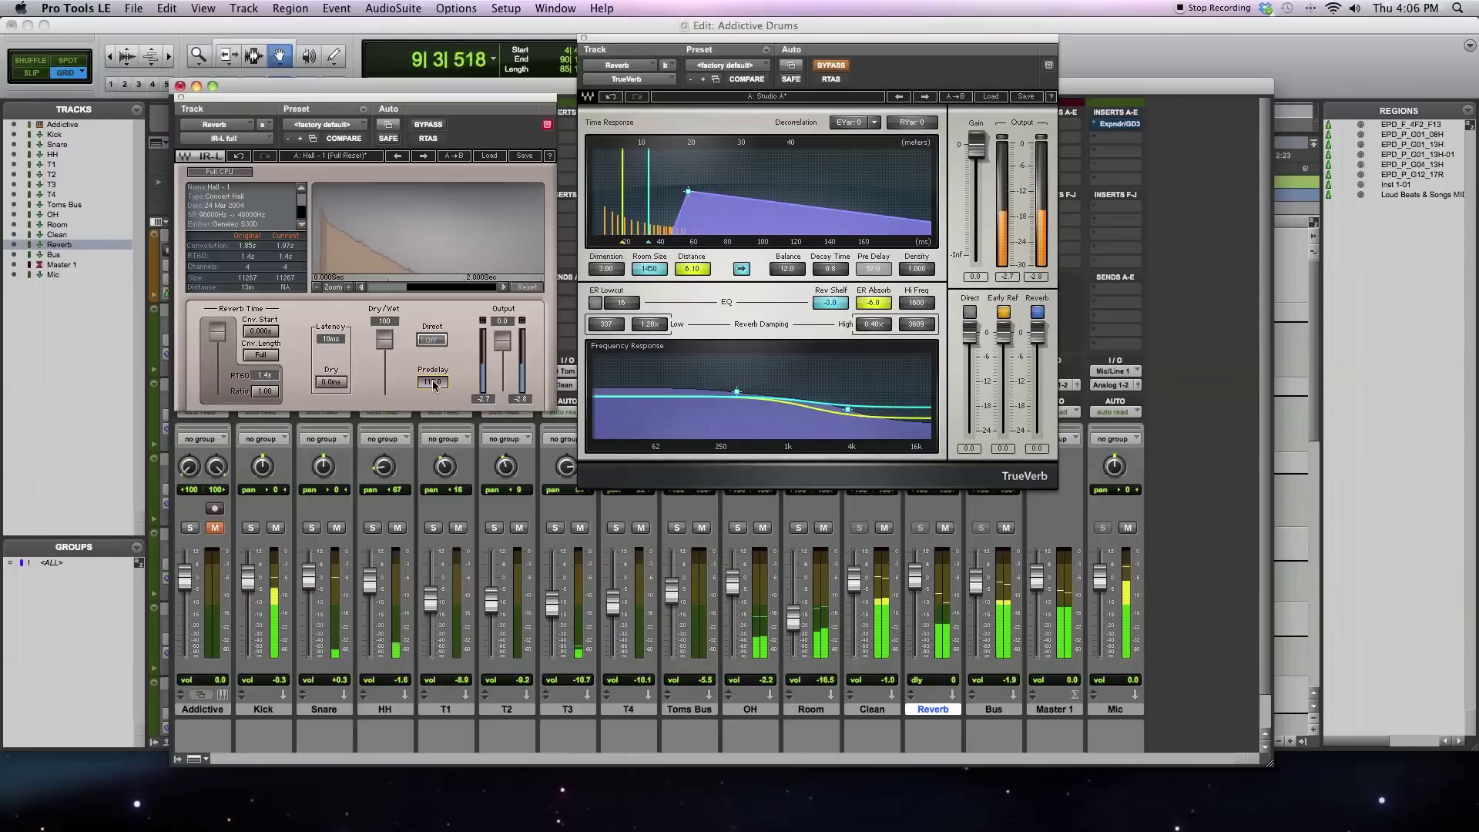
{"action": "left_click", "coordinate": [433, 384]}
{"action": "key", "text": "Up"}
{"action": "key", "text": "Up"}
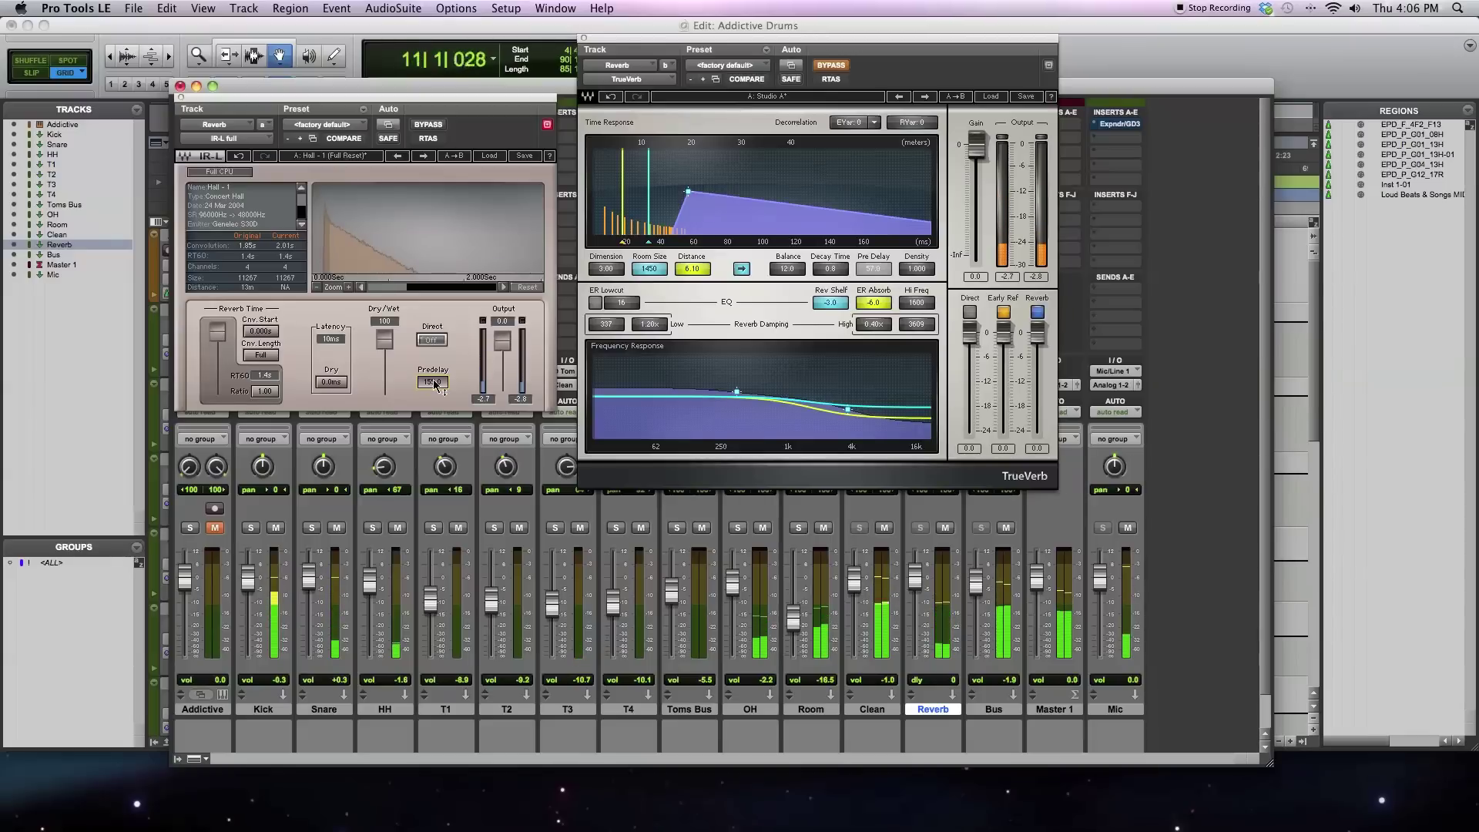
{"action": "key", "text": "Down"}
{"action": "key", "text": "Down"}
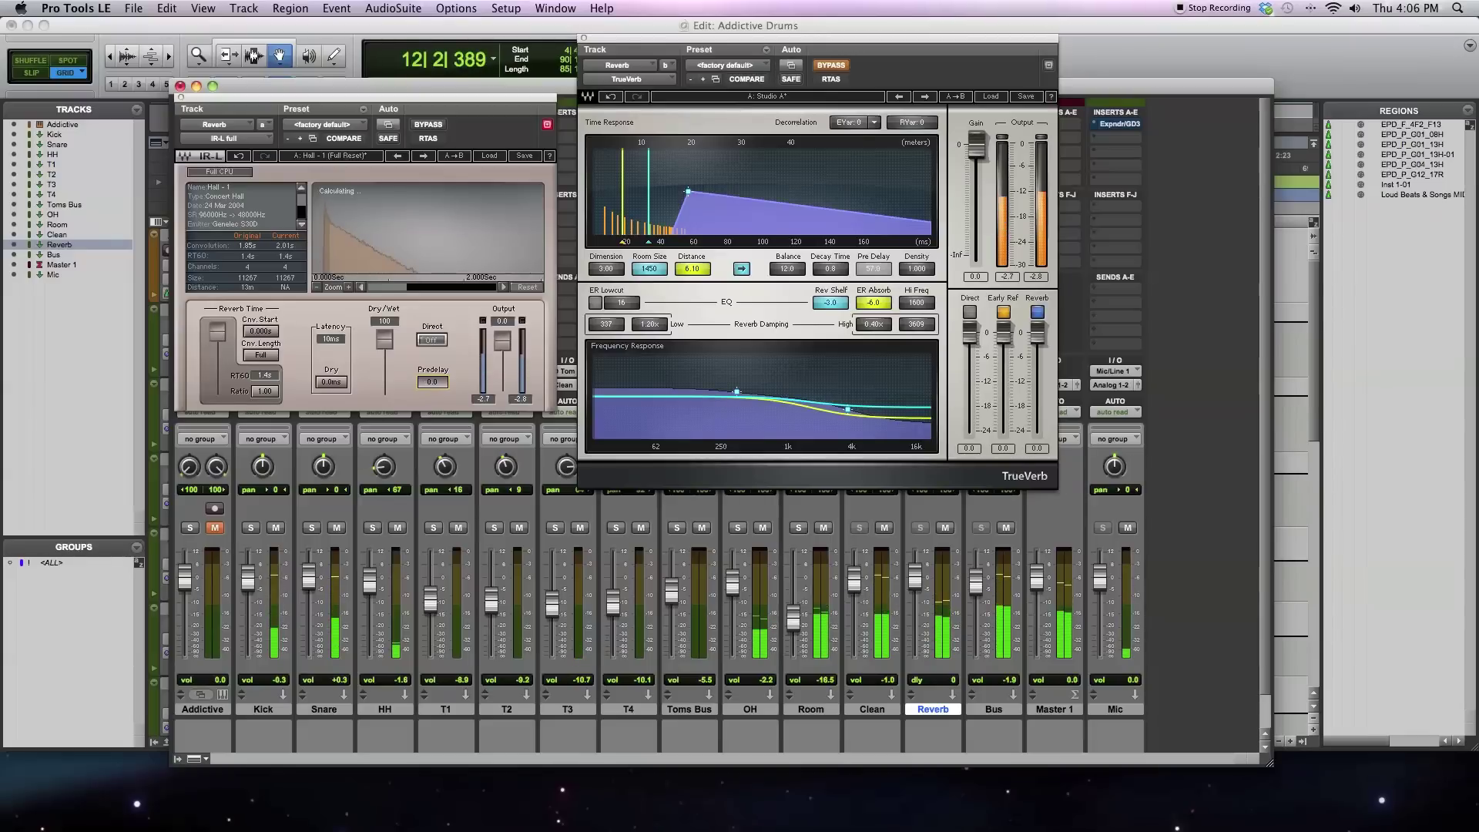
{"action": "key", "text": "Up"}
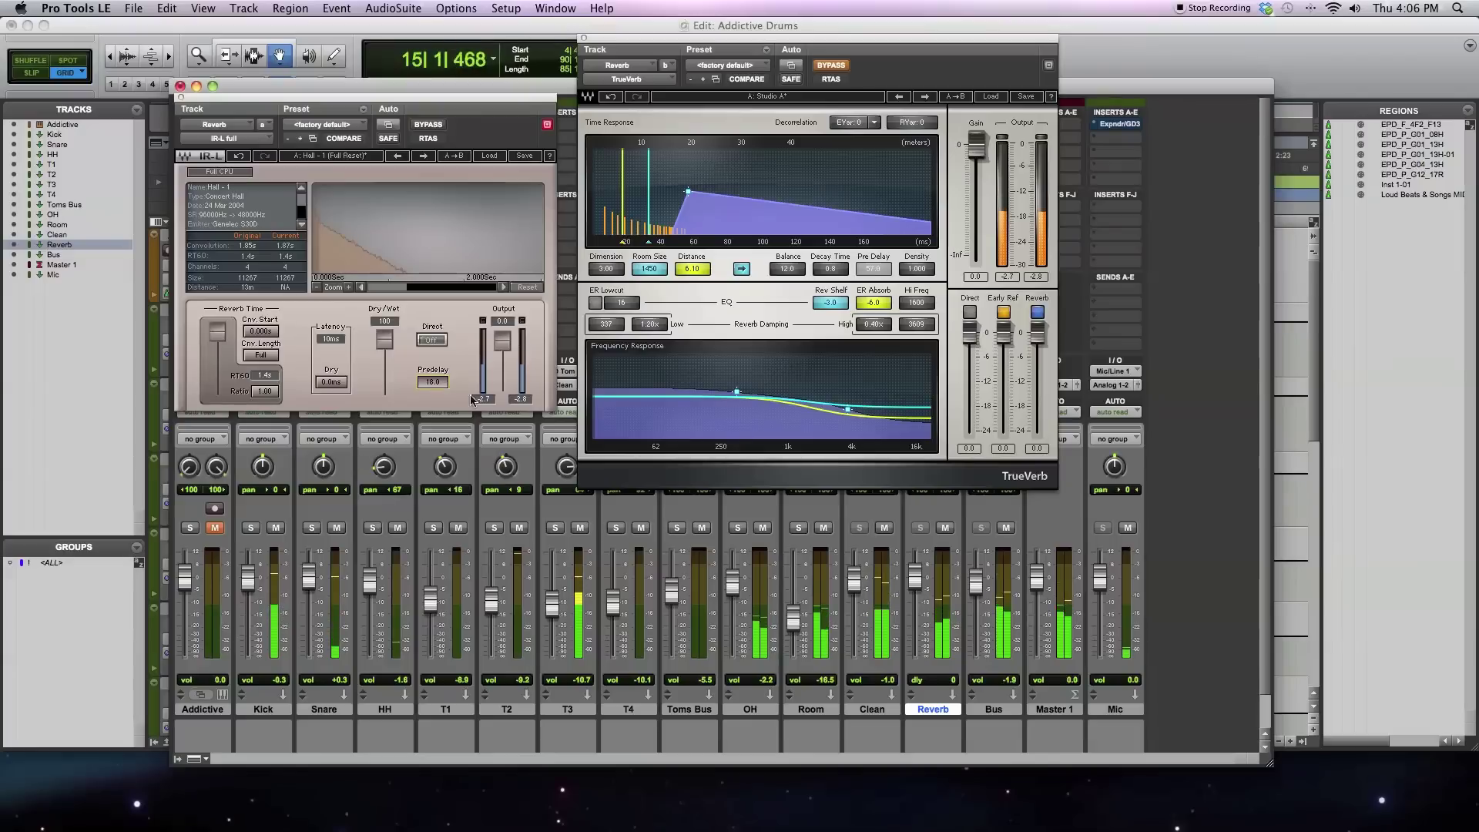
{"action": "left_click_drag", "start_coordinate": [916, 583], "coordinate": [917, 597]}
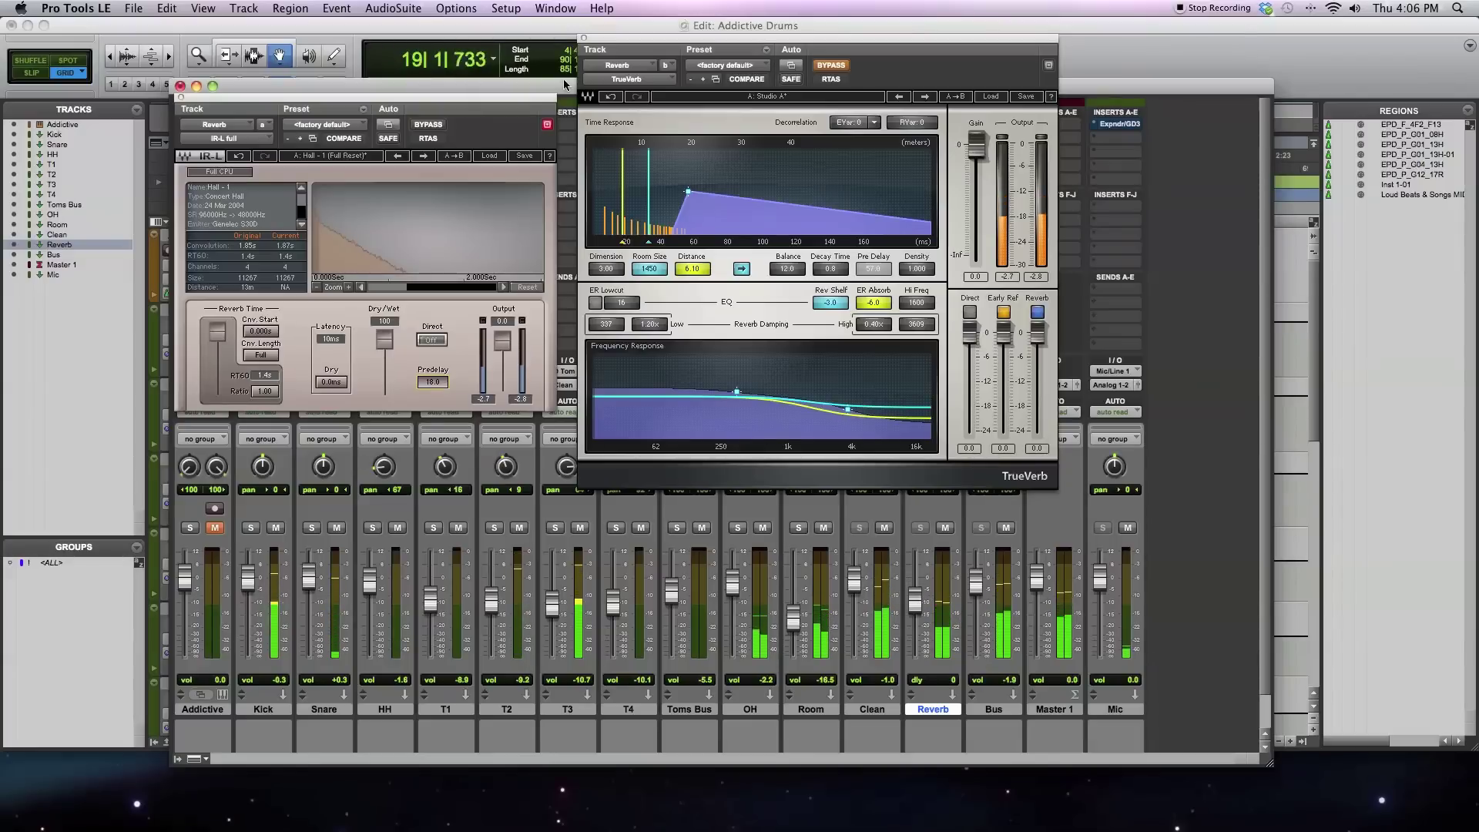
{"action": "key", "text": "space"}
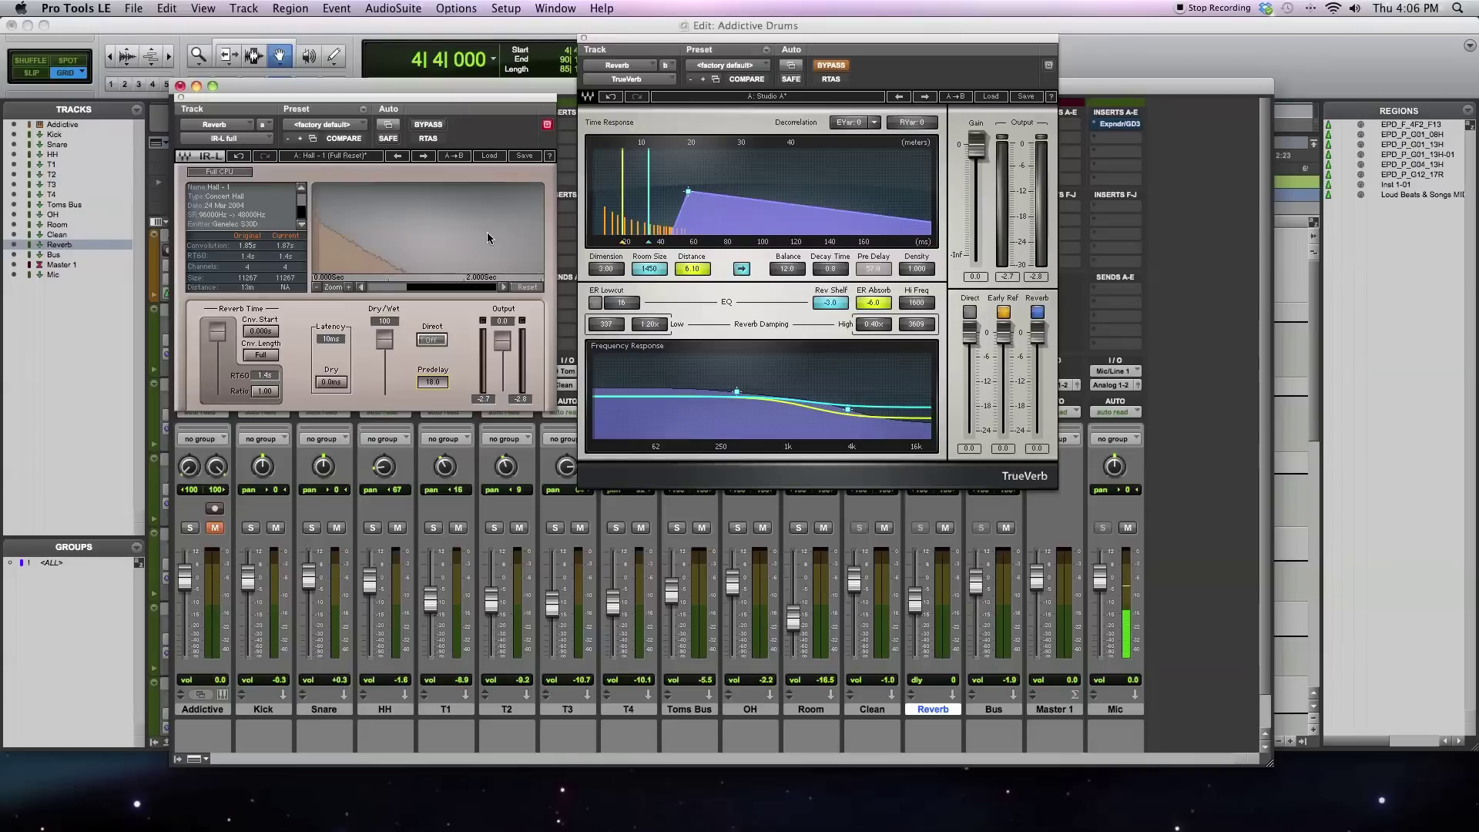
Bypass the IR-L reverb and take TrueVerb out of bypass.
{"action": "left_click", "coordinate": [428, 124]}
{"action": "left_click", "coordinate": [831, 66]}
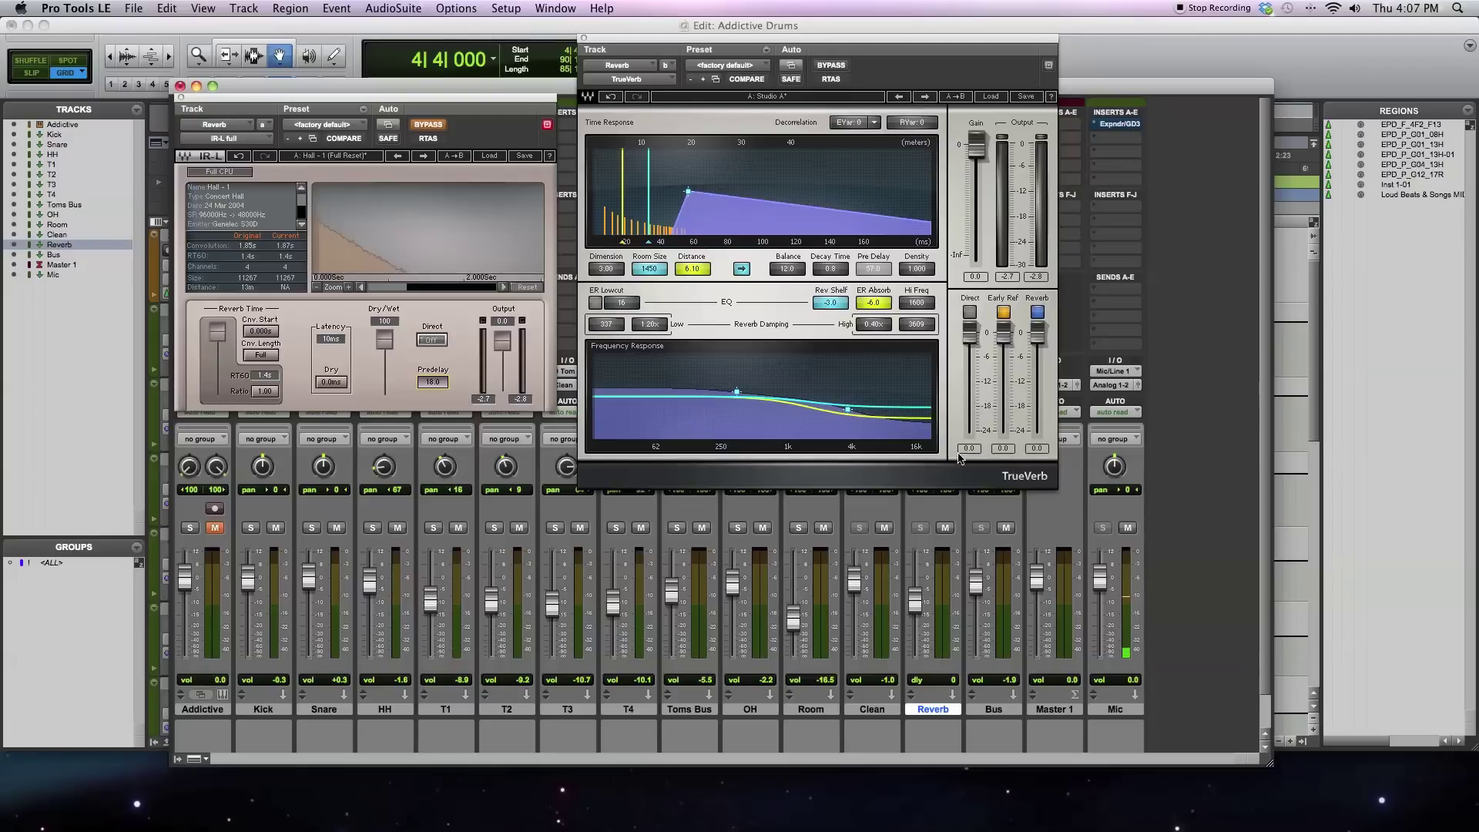
Start playback, raise the Reverb aux slightly and mute the Clean track.
{"action": "key", "text": "space"}
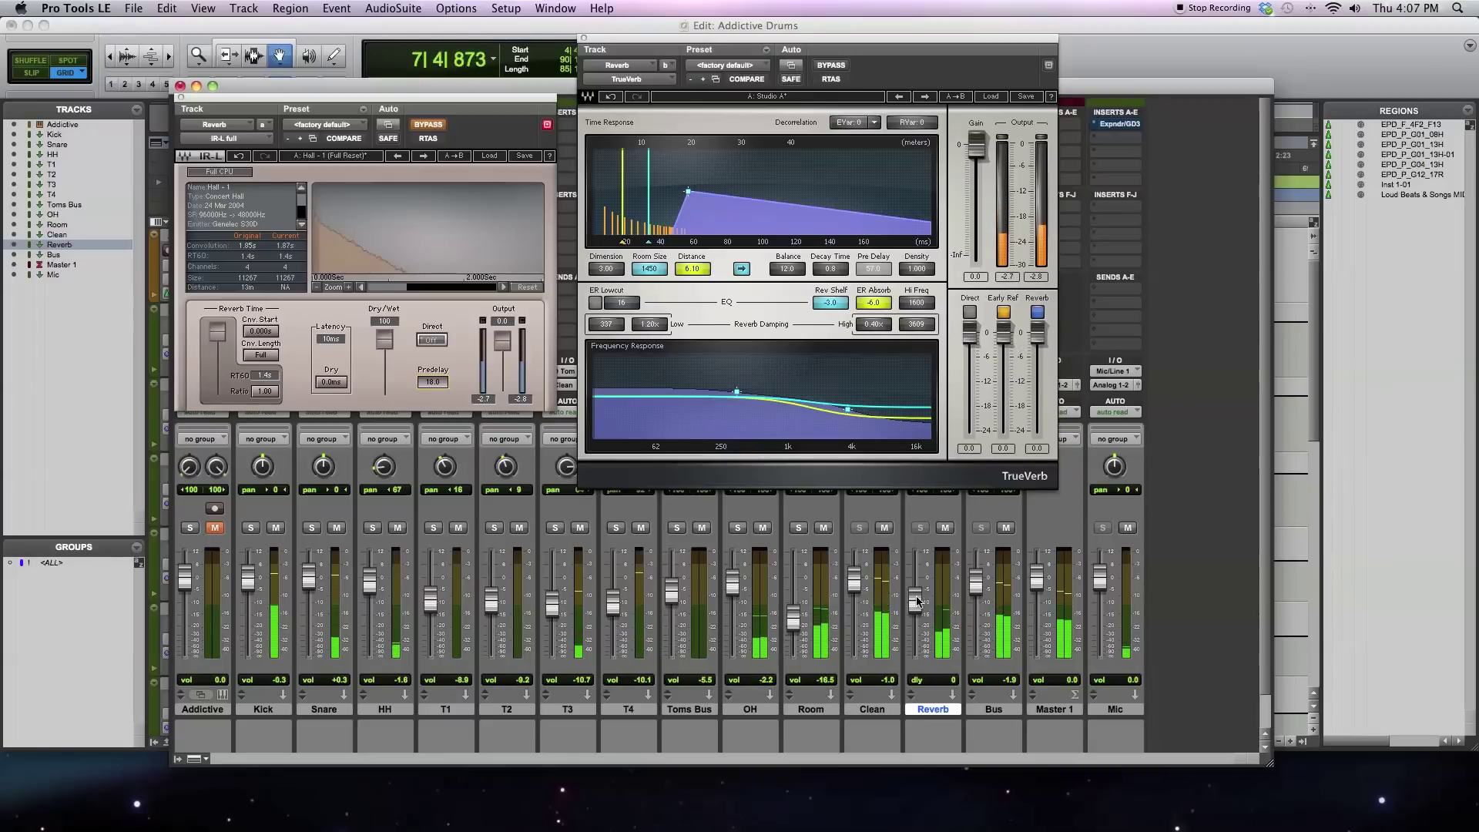
{"action": "left_click_drag", "start_coordinate": [918, 597], "coordinate": [916, 585]}
{"action": "left_click", "coordinate": [884, 527]}
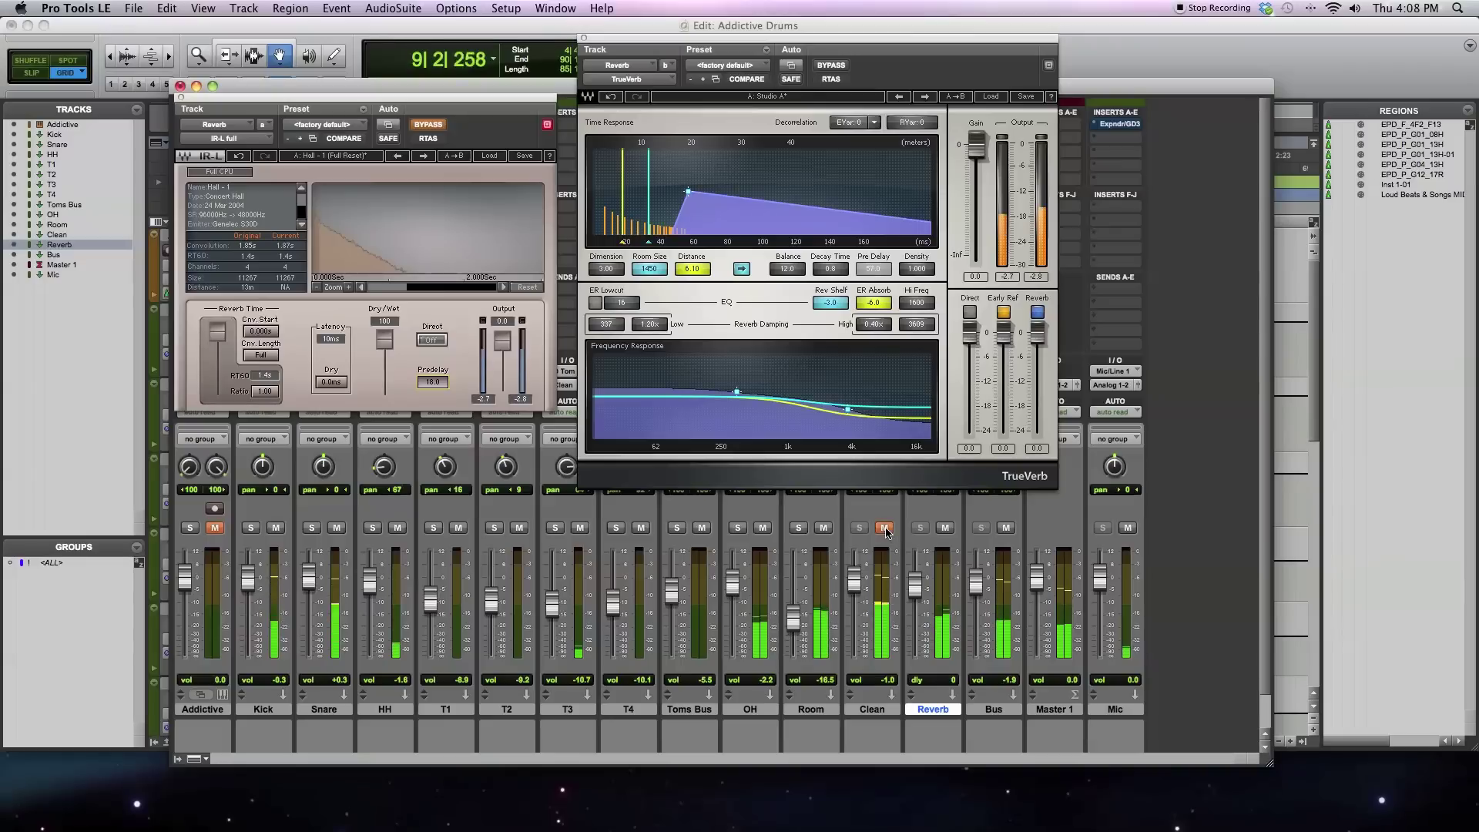
Set TrueVerb's early reflections to -21.7, decay time 1.3, density 0.617 and distance 18.91.
{"action": "left_click_drag", "start_coordinate": [1003, 331], "coordinate": [1037, 330]}
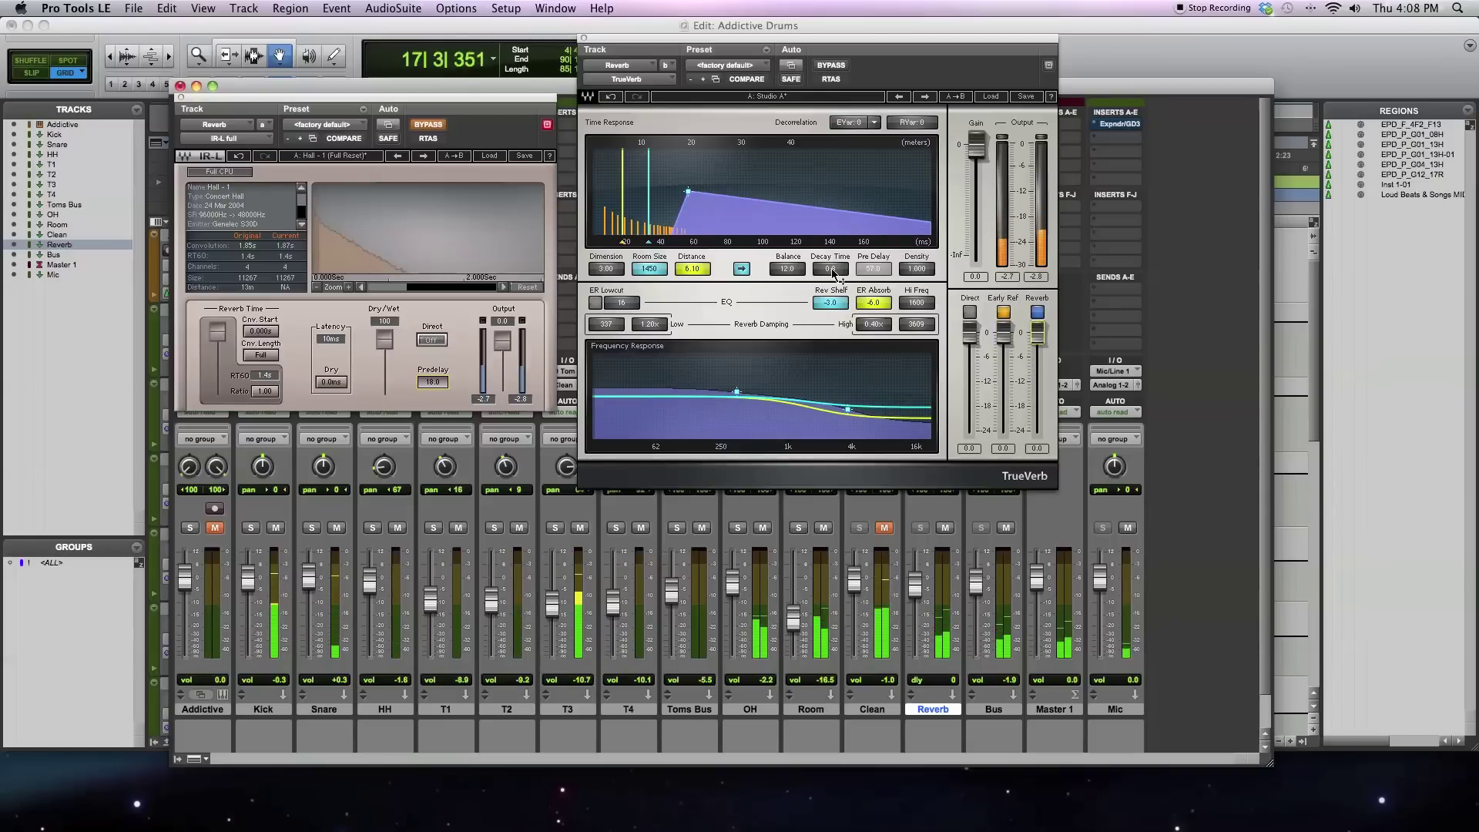
{"action": "mouse_move", "coordinate": [830, 268]}
{"action": "left_mouse_down"}
{"action": "mouse_move", "coordinate": [830, 250]}
{"action": "mouse_move", "coordinate": [829, 281]}
{"action": "left_mouse_up"}
{"action": "left_click", "coordinate": [916, 268]}
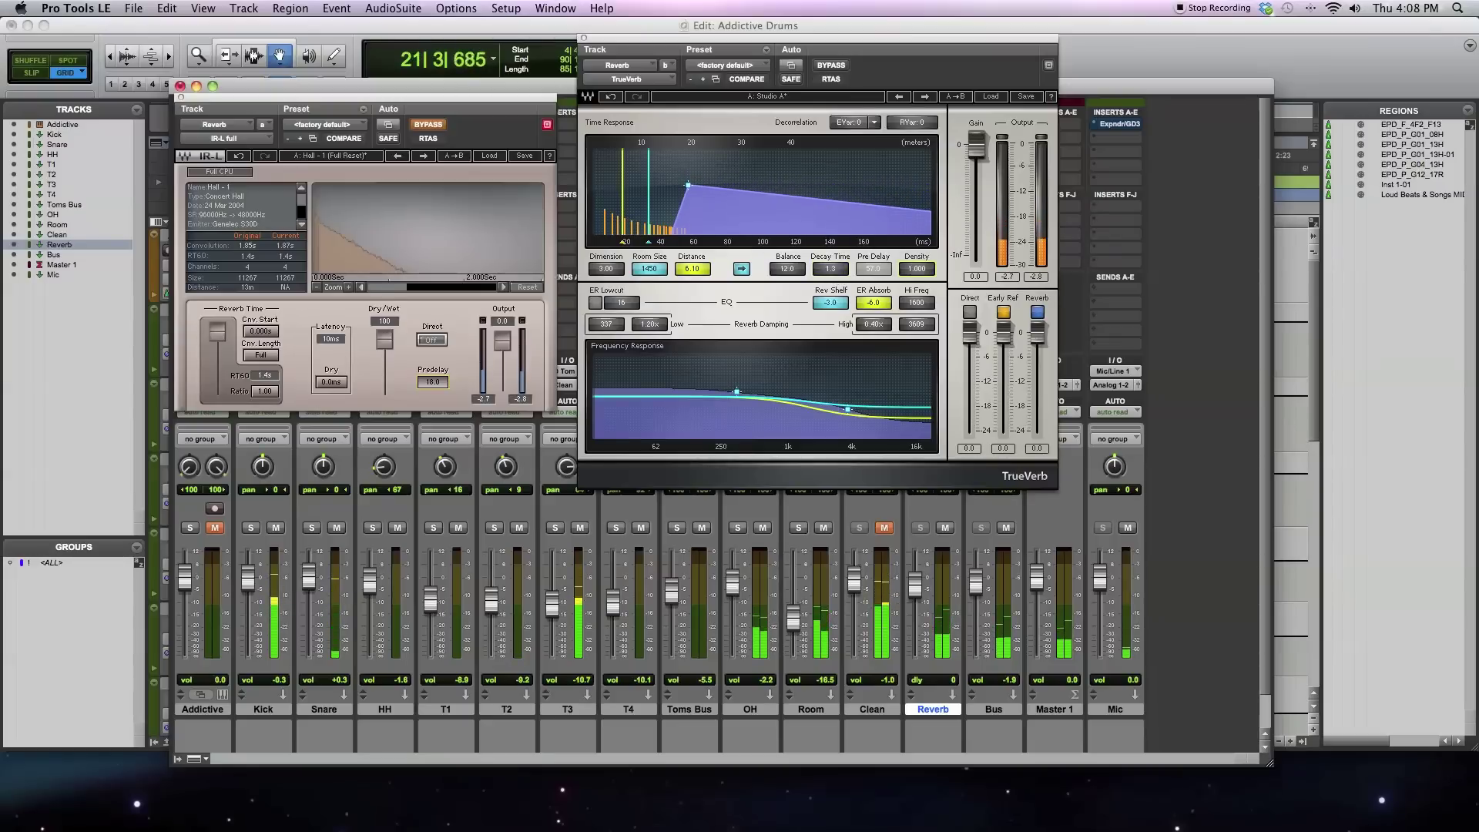
{"action": "mouse_move", "coordinate": [916, 268]}
{"action": "left_mouse_down"}
{"action": "mouse_move", "coordinate": [916, 280]}
{"action": "mouse_move", "coordinate": [915, 268]}
{"action": "left_mouse_up"}
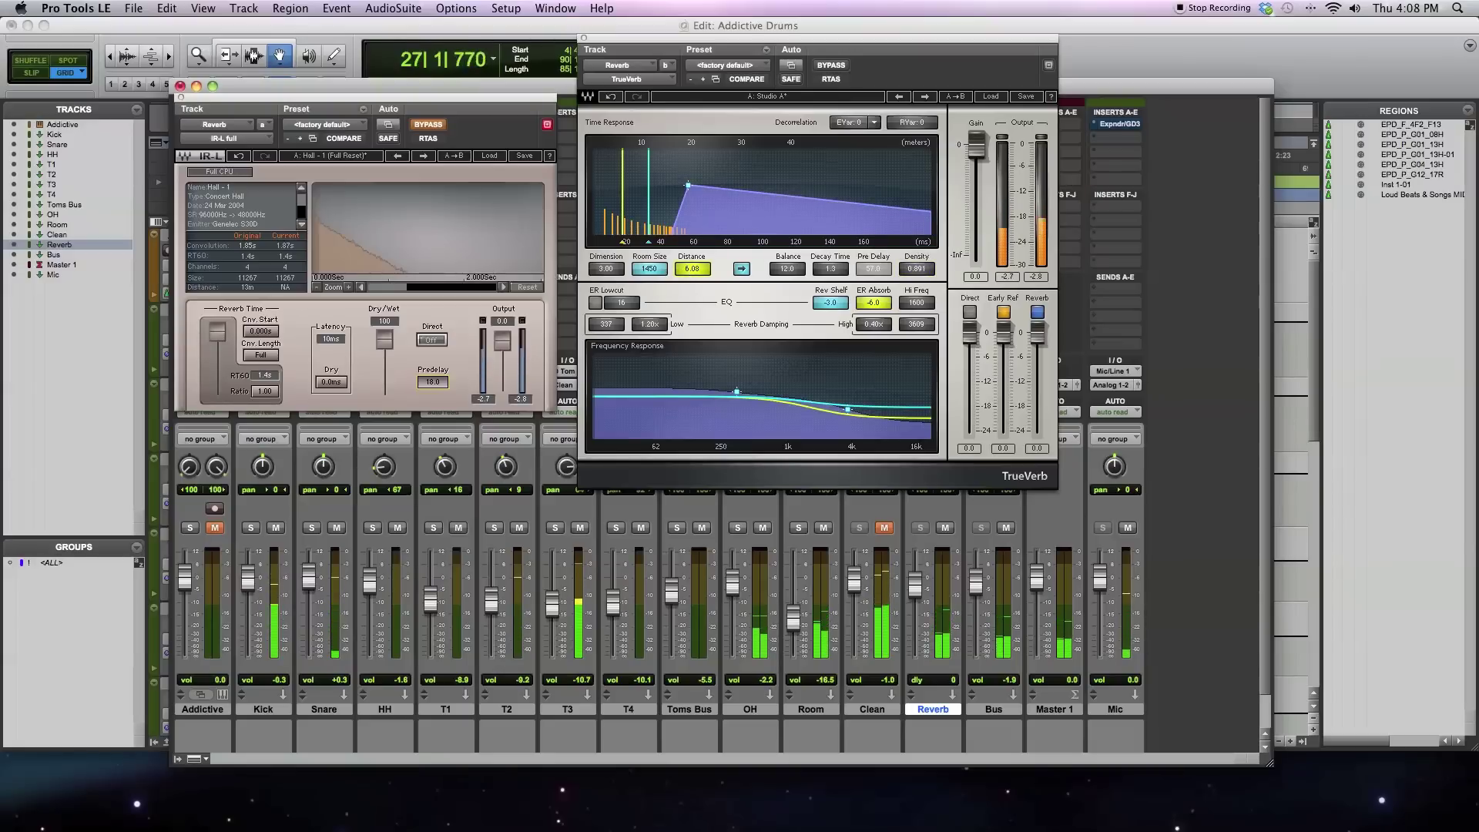
{"action": "mouse_move", "coordinate": [692, 268]}
{"action": "left_mouse_down"}
{"action": "mouse_move", "coordinate": [692, 252]}
{"action": "mouse_move", "coordinate": [605, 269]}
{"action": "left_mouse_up"}
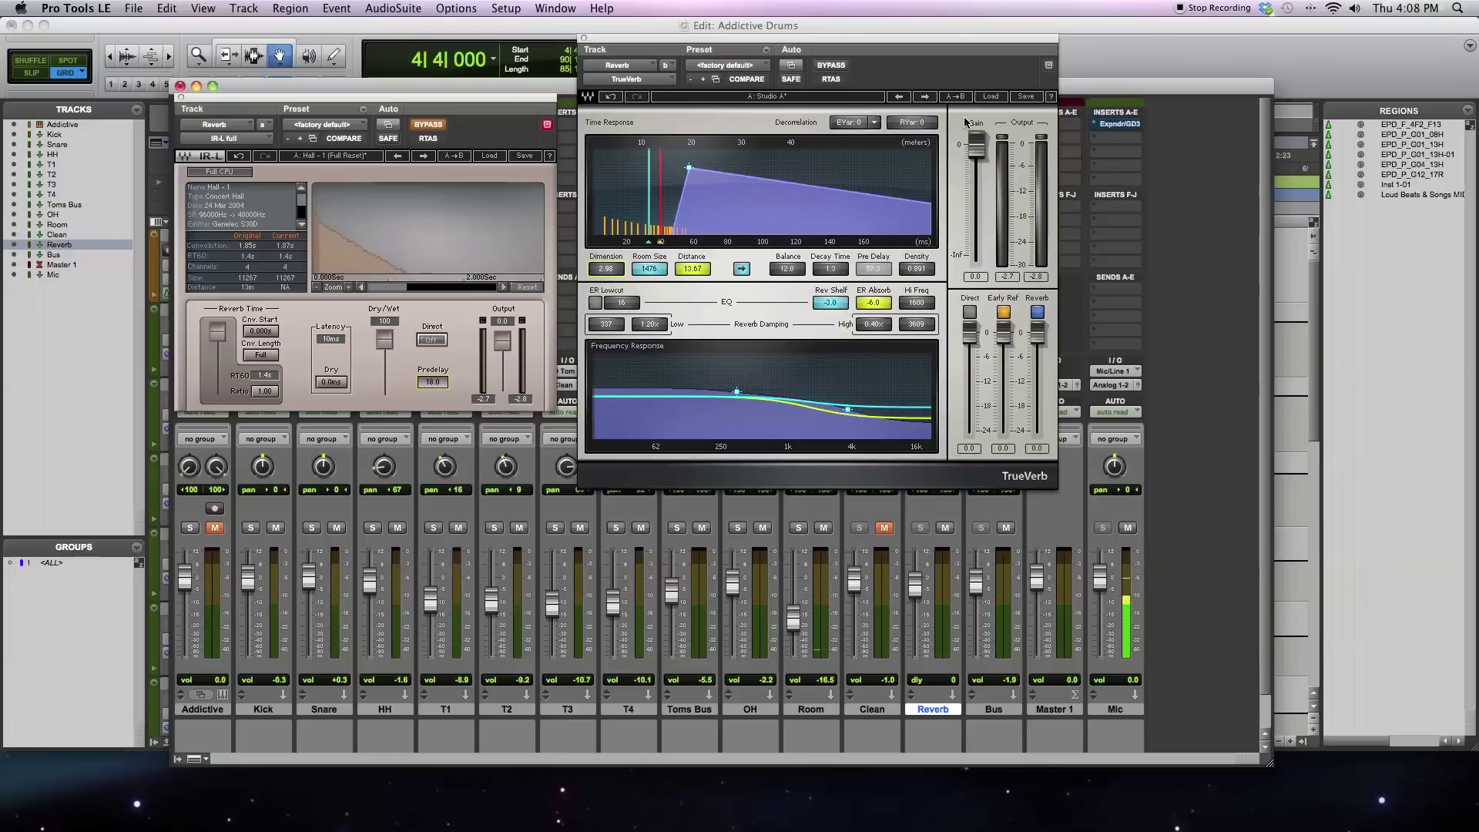
Load TrueVerb's Bijou Theatre preset, play, and turn early reflections down to -17.1.
{"action": "left_click", "coordinate": [990, 96]}
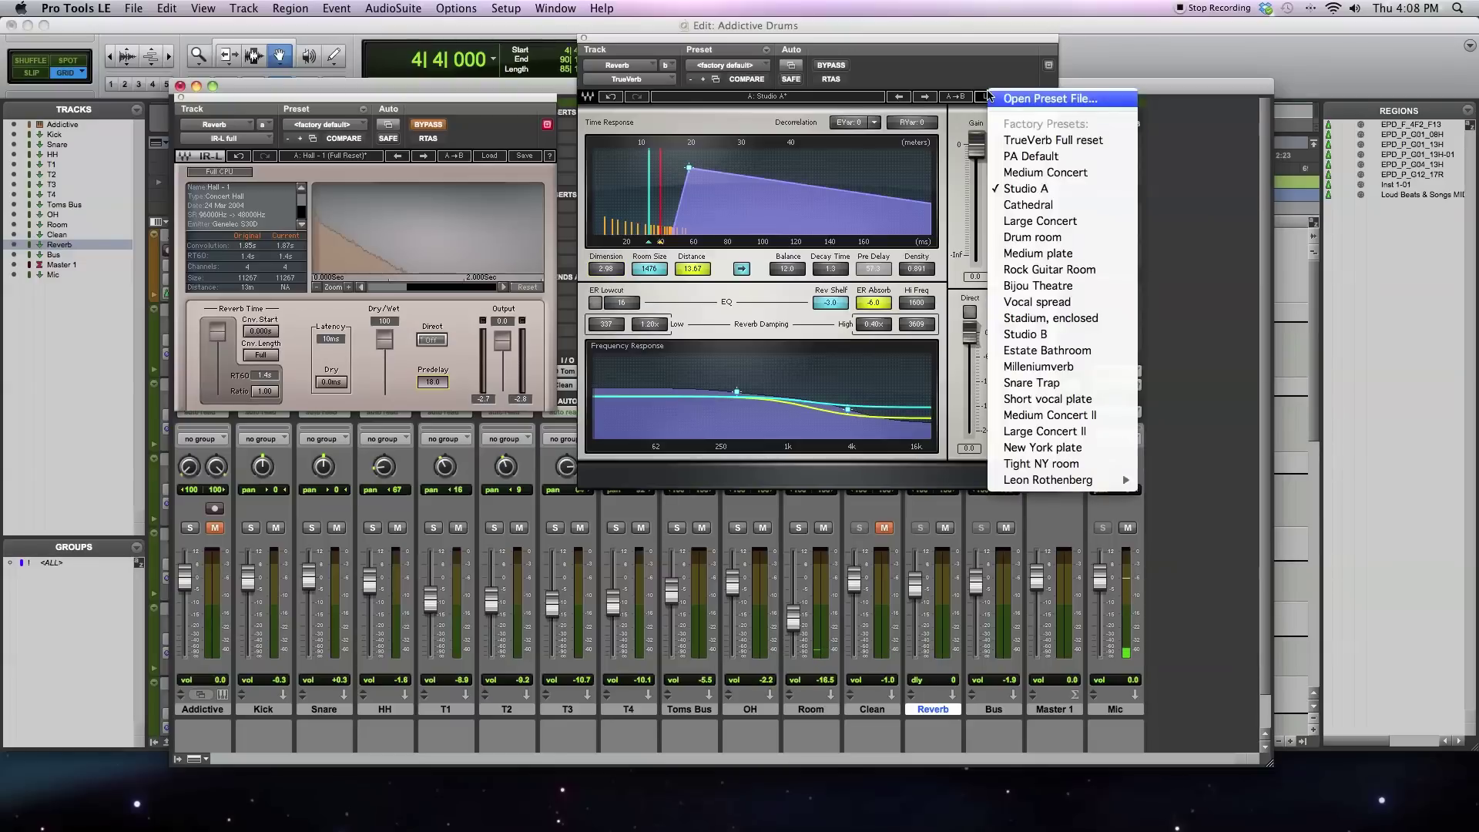
{"action": "left_click", "coordinate": [1048, 289]}
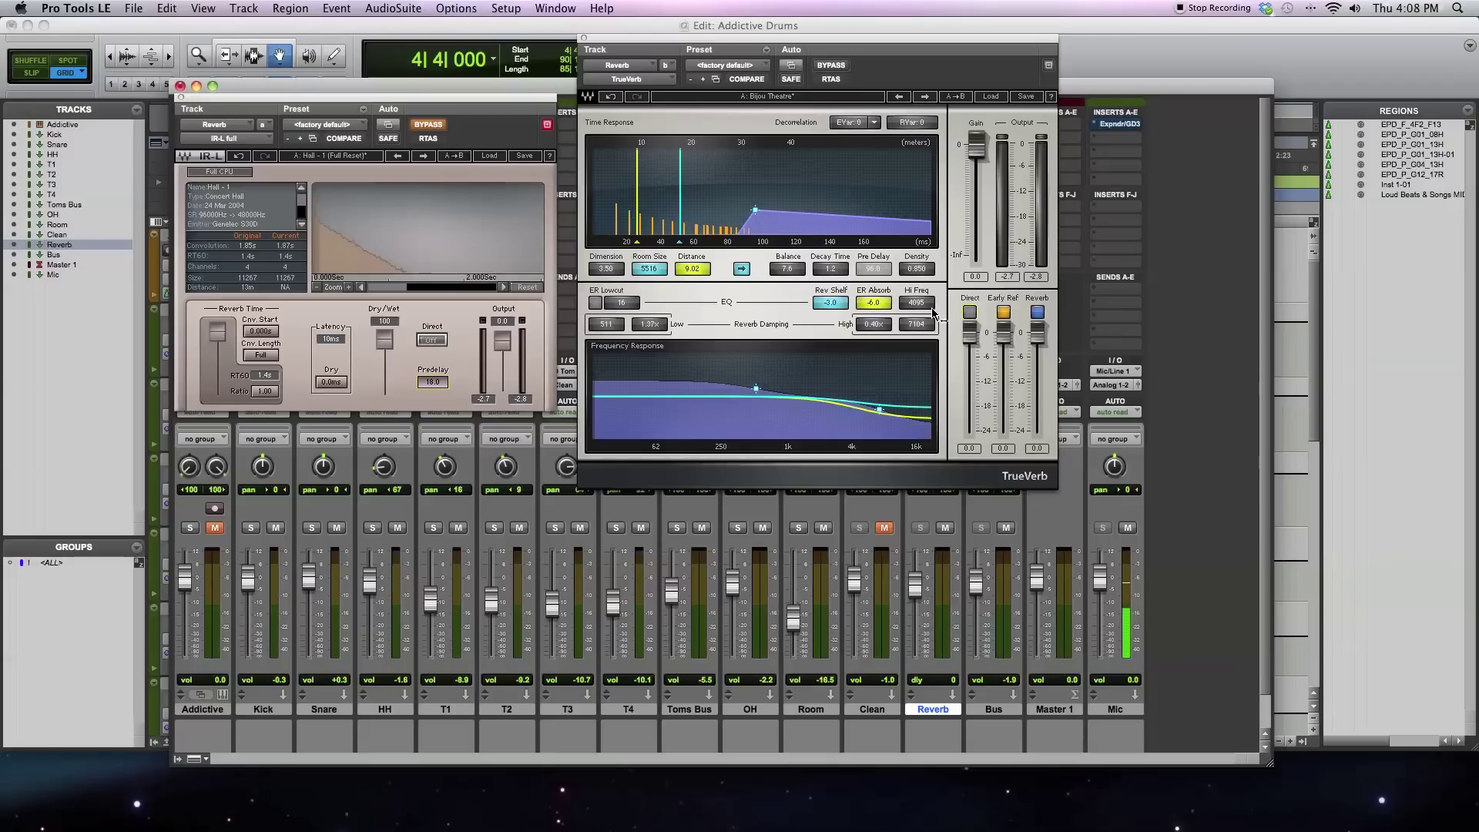
{"action": "key", "text": "space"}
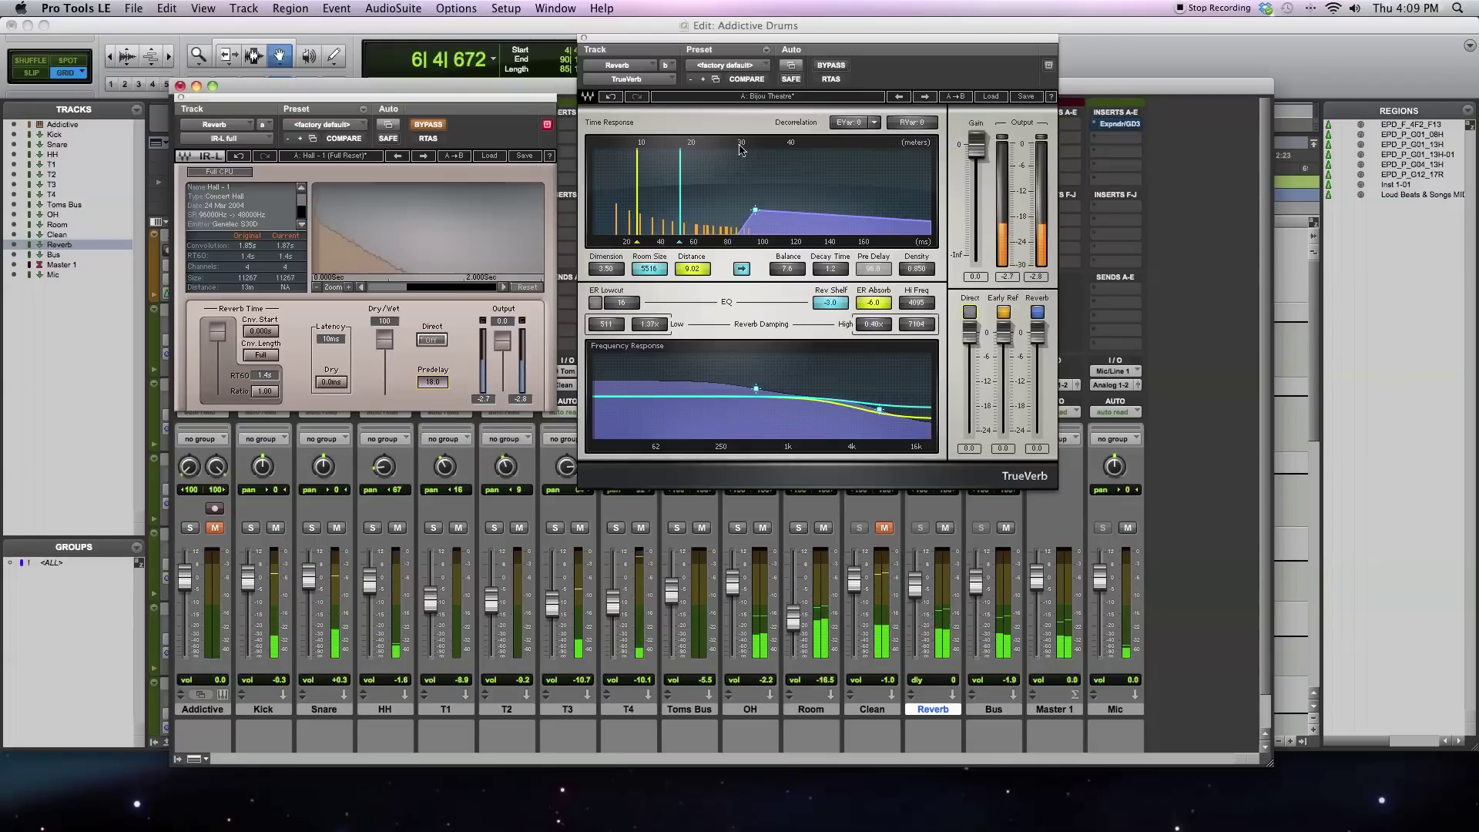
{"action": "left_click_drag", "start_coordinate": [1003, 331], "coordinate": [1002, 402]}
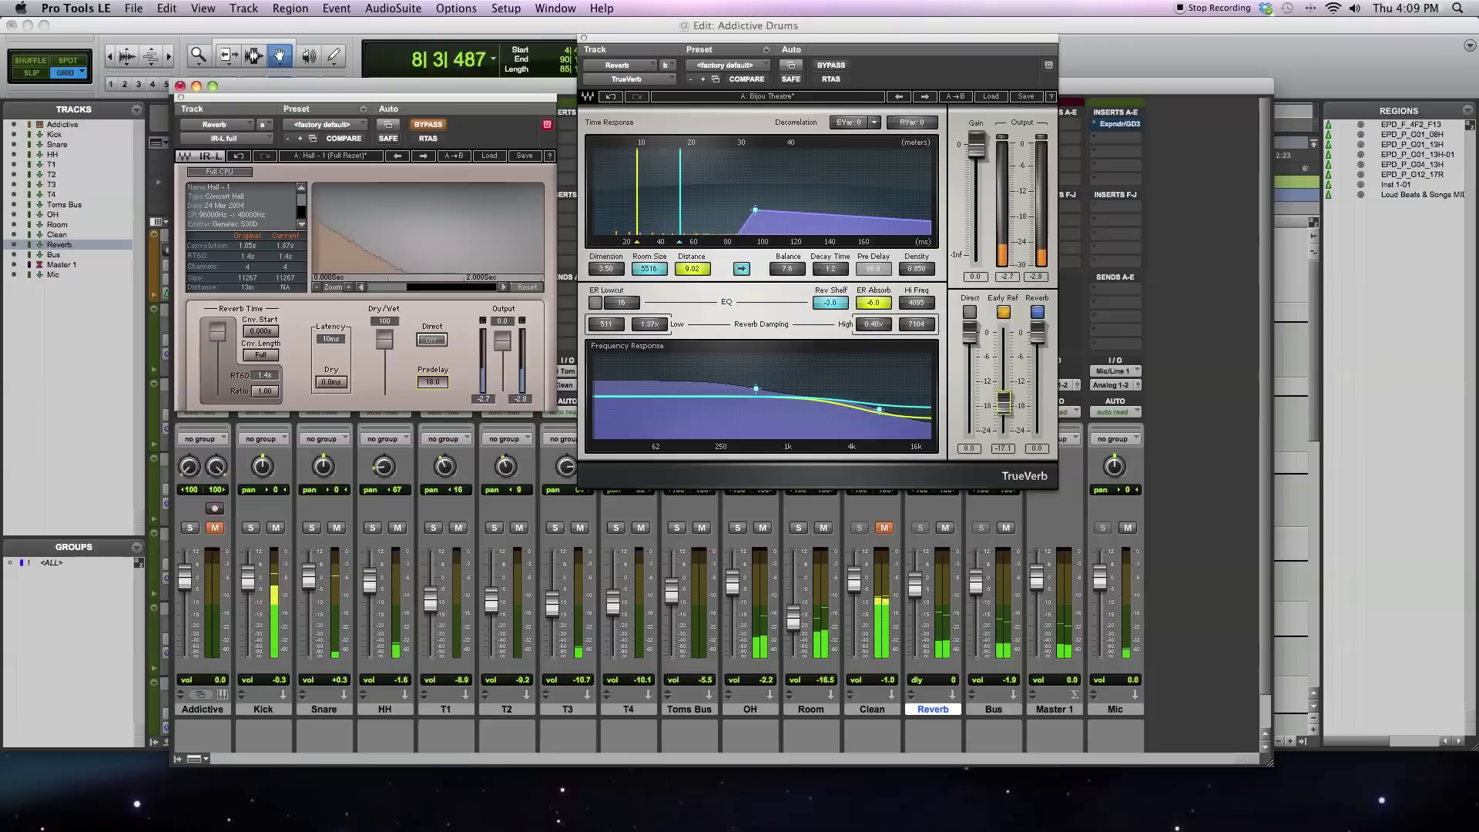
Load the Drum room preset and switch TrueVerb's Direct signal off.
{"action": "left_click", "coordinate": [990, 97]}
{"action": "left_click", "coordinate": [1034, 243]}
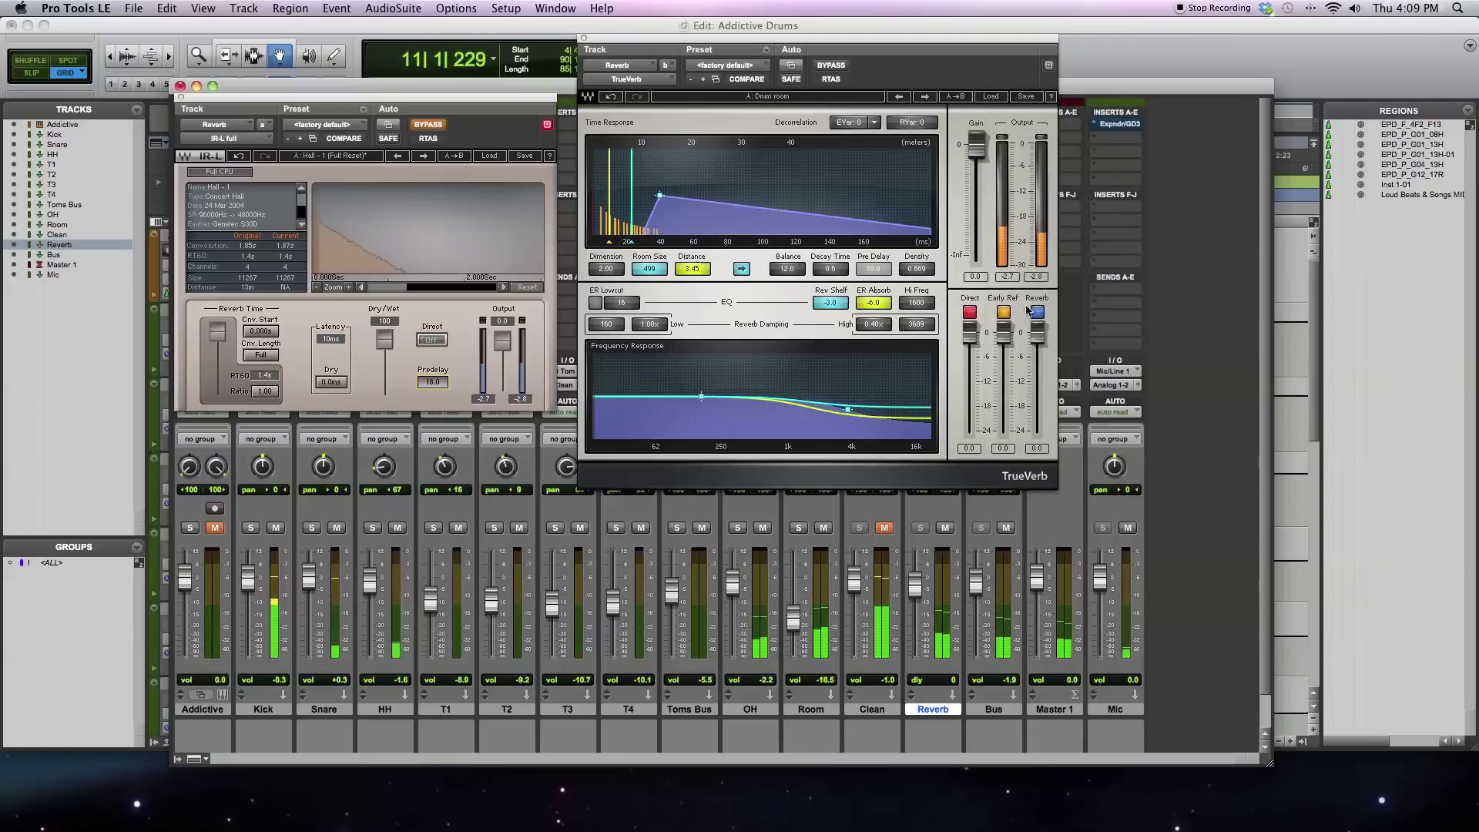
{"action": "left_click", "coordinate": [971, 312]}
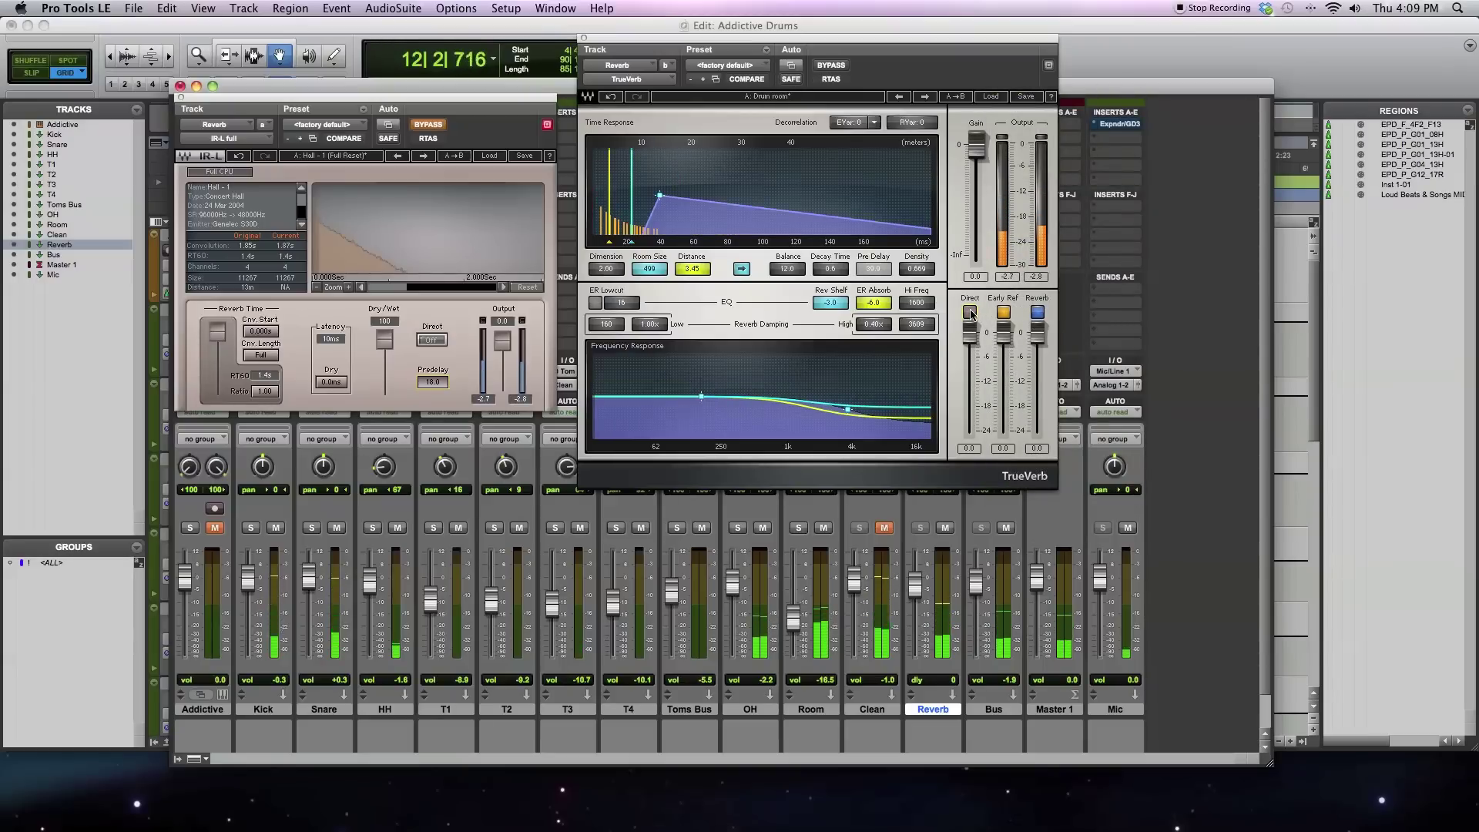